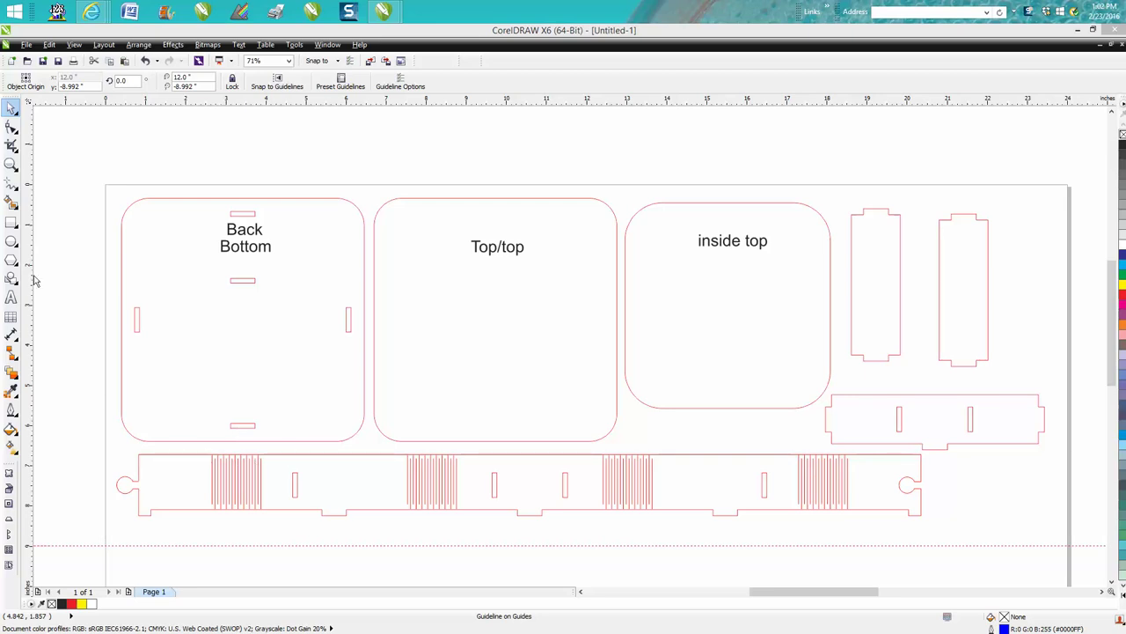
Drag a copy of the whole hinge strip below the dashed guideline.
{"action": "left_click", "coordinate": [12, 166]}
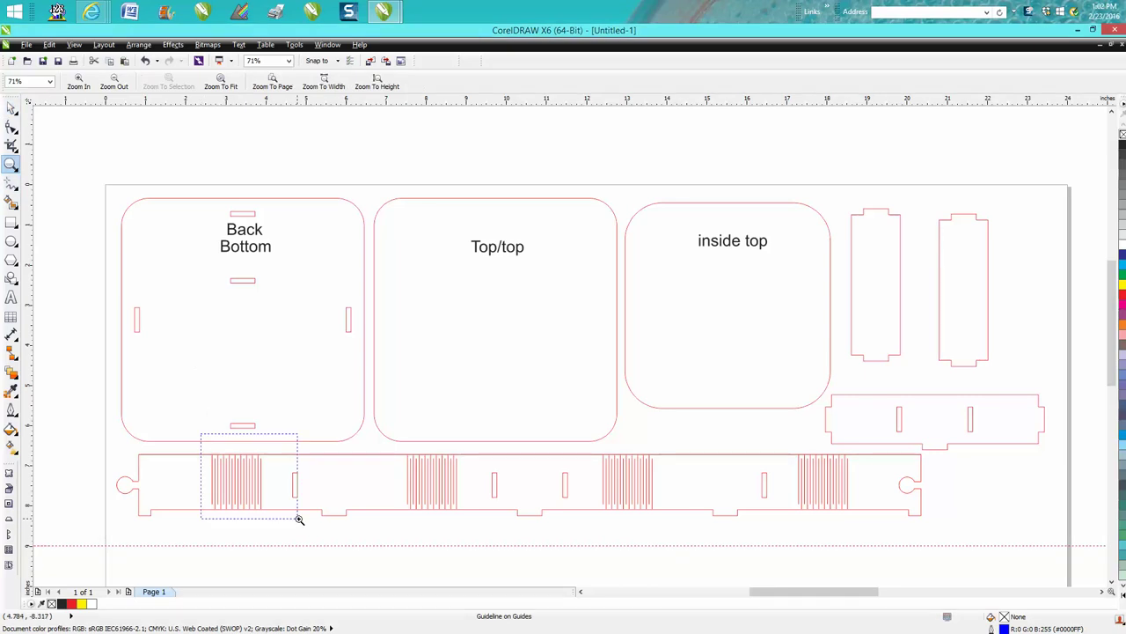
{"action": "left_click_drag", "start_coordinate": [204, 431], "coordinate": [304, 519]}
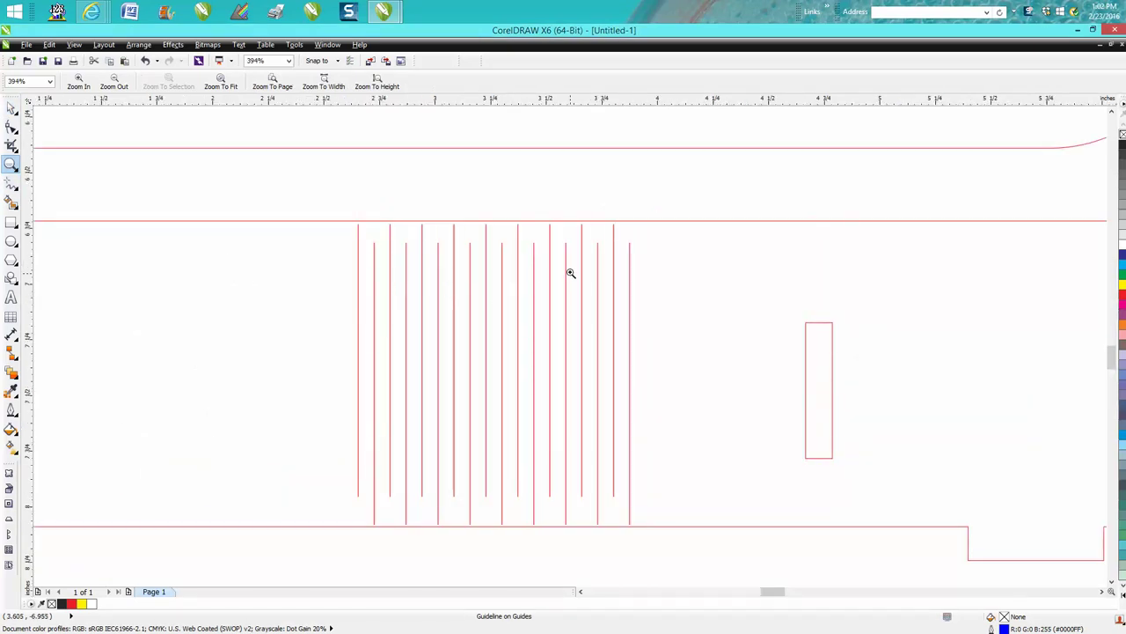
{"action": "left_click_drag", "start_coordinate": [347, 213], "coordinate": [402, 236]}
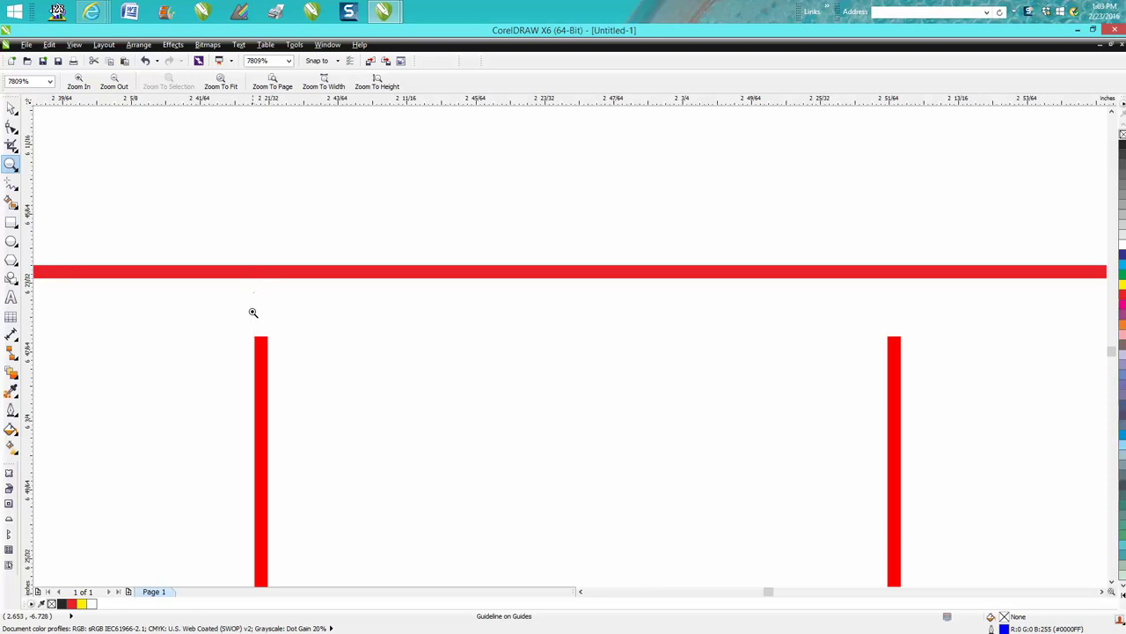
{"action": "scroll", "coordinate": [255, 325], "scroll_direction": "down", "scroll_amount": 2}
{"action": "scroll", "coordinate": [255, 313], "scroll_direction": "down", "scroll_amount": 1}
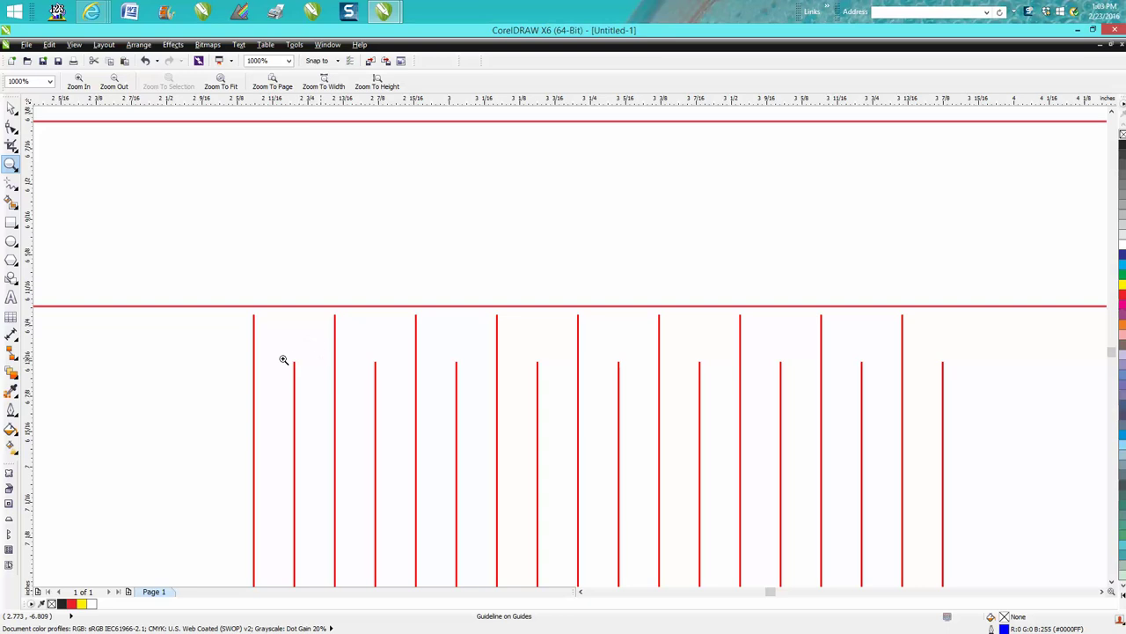
{"action": "scroll", "coordinate": [538, 365], "scroll_direction": "down", "scroll_amount": 2}
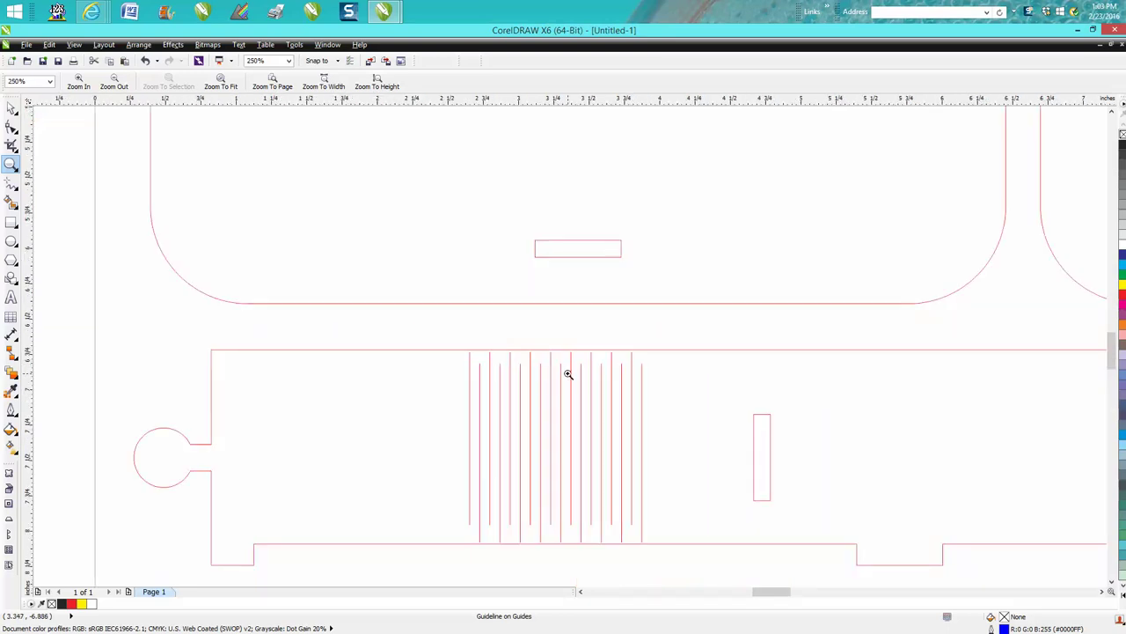
{"action": "scroll", "coordinate": [568, 374], "scroll_direction": "down", "scroll_amount": 1}
{"action": "scroll", "coordinate": [587, 365], "scroll_direction": "down", "scroll_amount": 1}
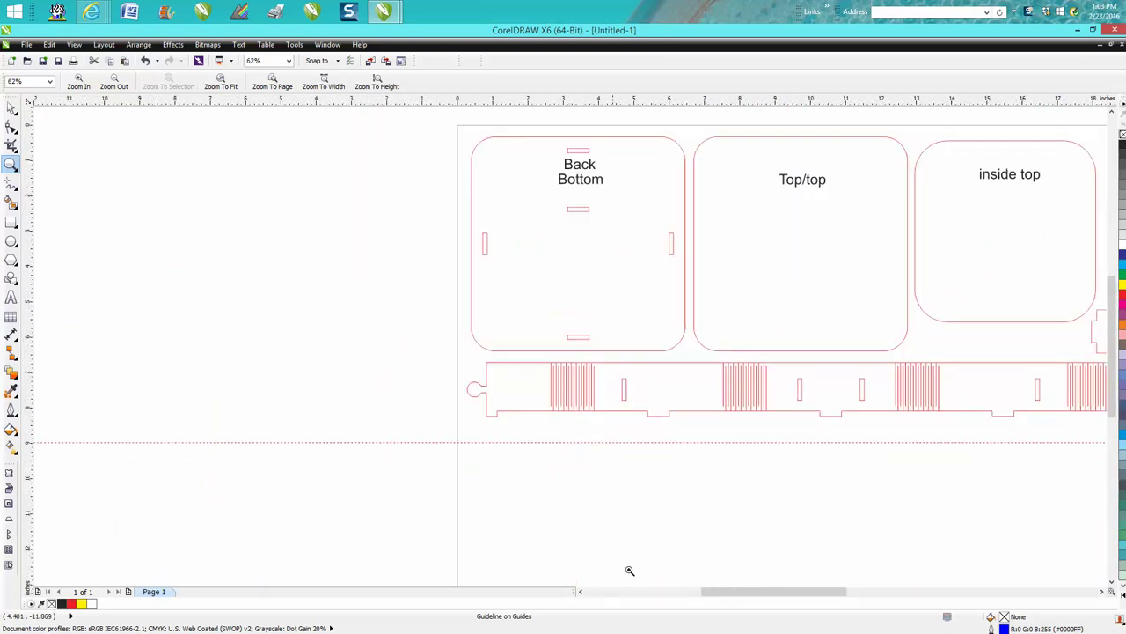
{"action": "left_click_drag", "start_coordinate": [748, 592], "coordinate": [792, 603]}
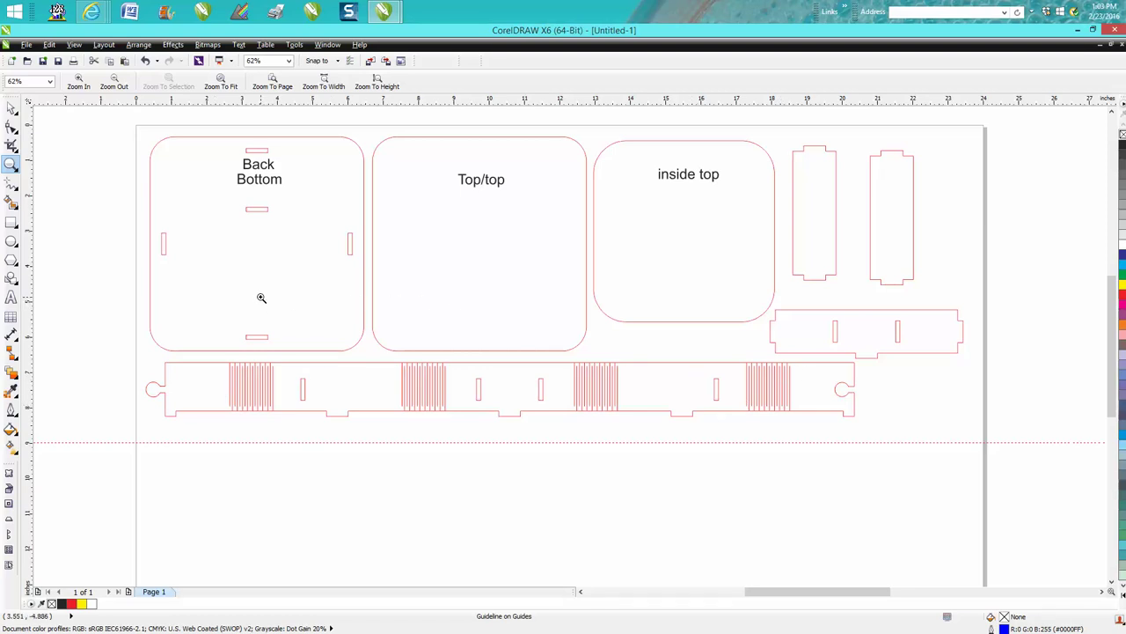
{"action": "left_click", "coordinate": [12, 108]}
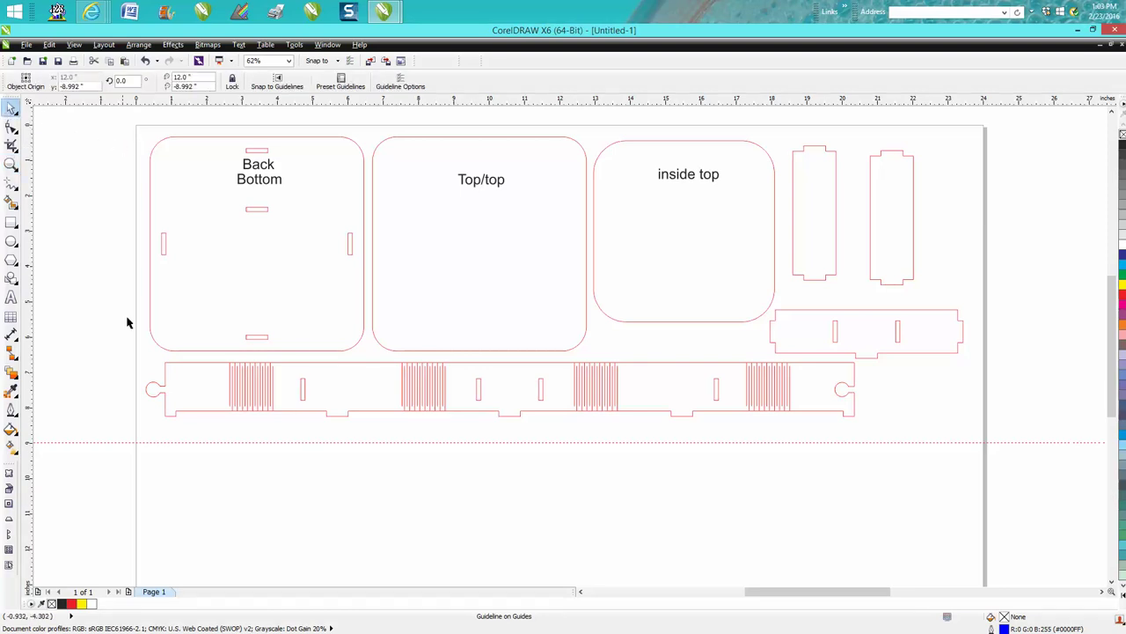
{"action": "mouse_move", "coordinate": [128, 342]}
{"action": "left_mouse_down"}
{"action": "mouse_move", "coordinate": [744, 468]}
{"action": "mouse_move", "coordinate": [886, 469]}
{"action": "left_mouse_up"}
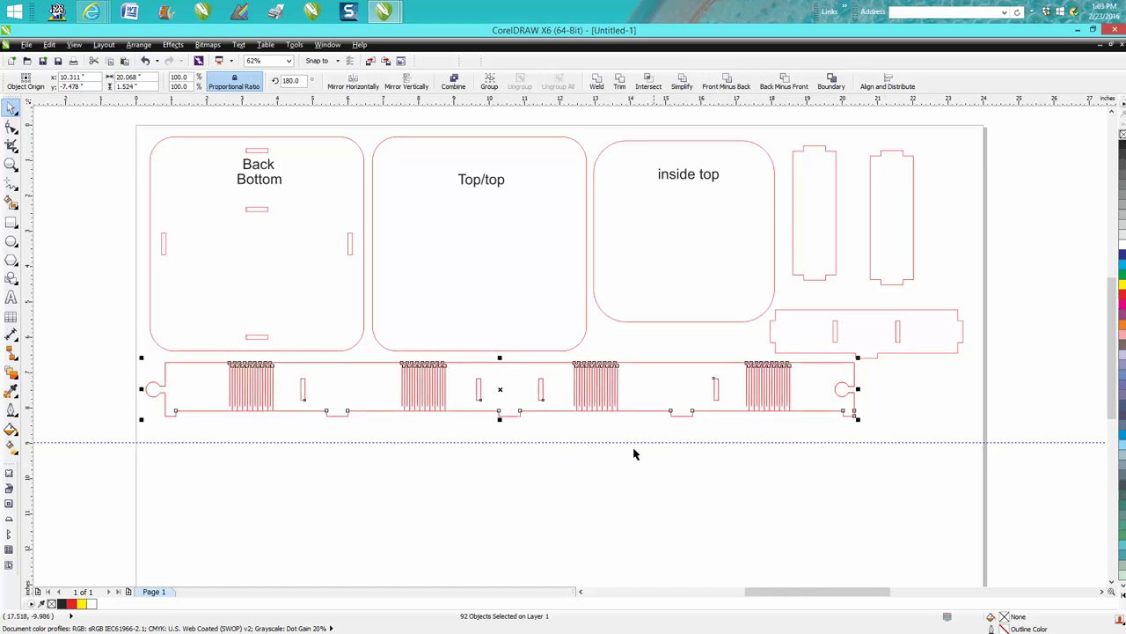
{"action": "left_click_drag", "start_coordinate": [498, 408], "coordinate": [499, 482]}
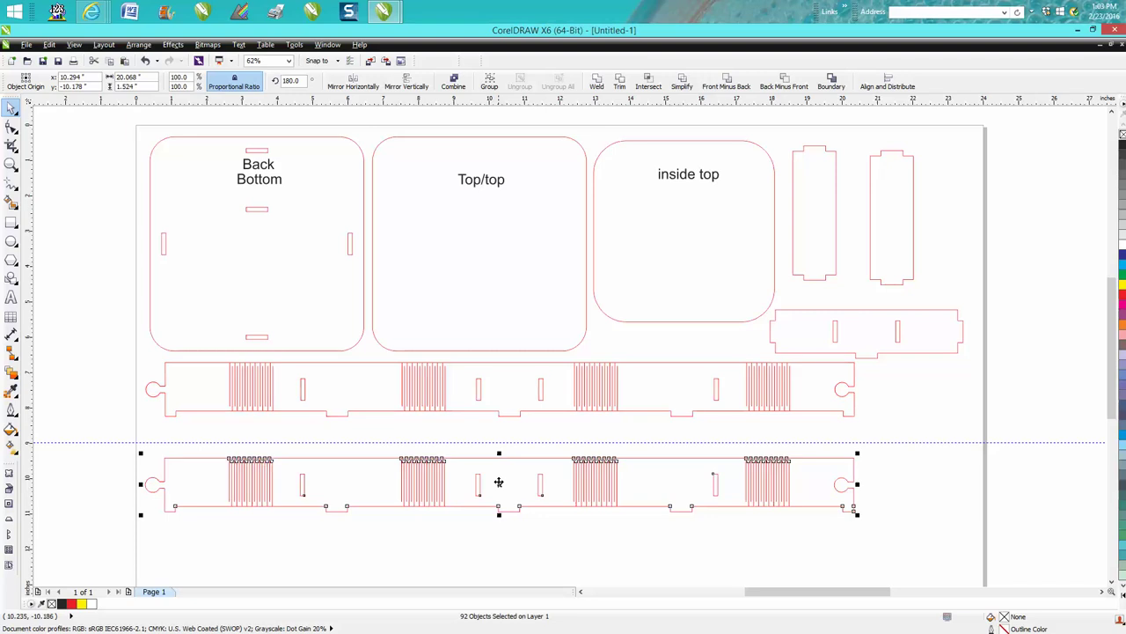
Draw a rectangle around the copied strip's first hinge section.
{"action": "left_click", "coordinate": [13, 224]}
{"action": "mouse_move", "coordinate": [215, 448]}
{"action": "left_mouse_down"}
{"action": "mouse_move", "coordinate": [251, 503]}
{"action": "mouse_move", "coordinate": [287, 522]}
{"action": "left_mouse_up"}
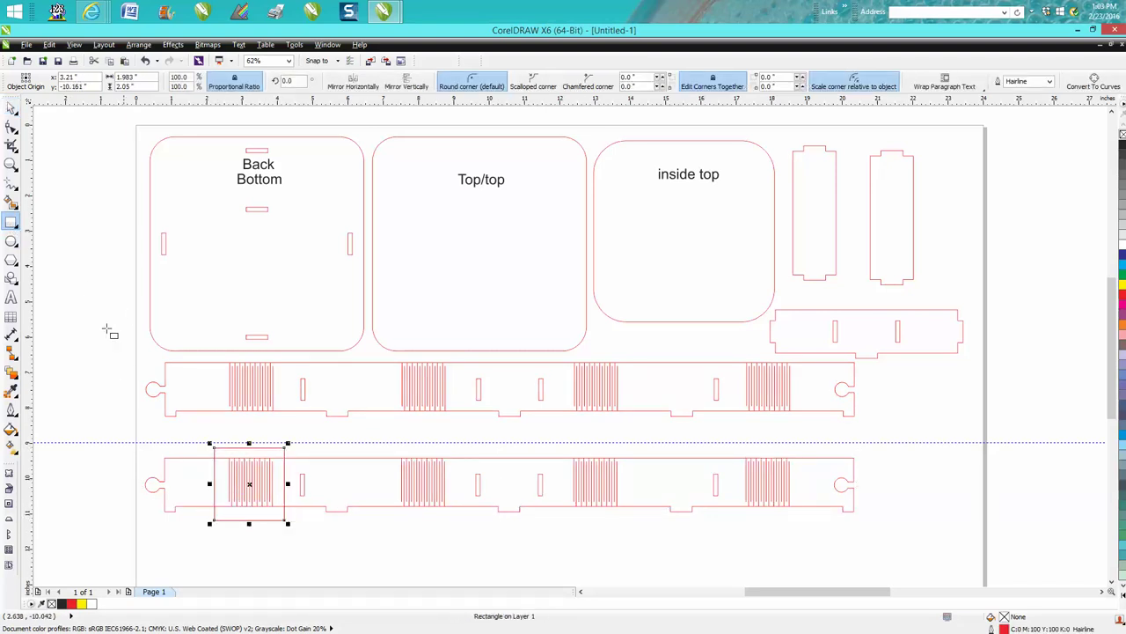
{"action": "left_click", "coordinate": [12, 165]}
With Virtual Segment Delete, trim the strip's top and bottom edges on both sides of the rectangle.
{"action": "left_click_drag", "start_coordinate": [203, 419], "coordinate": [339, 543]}
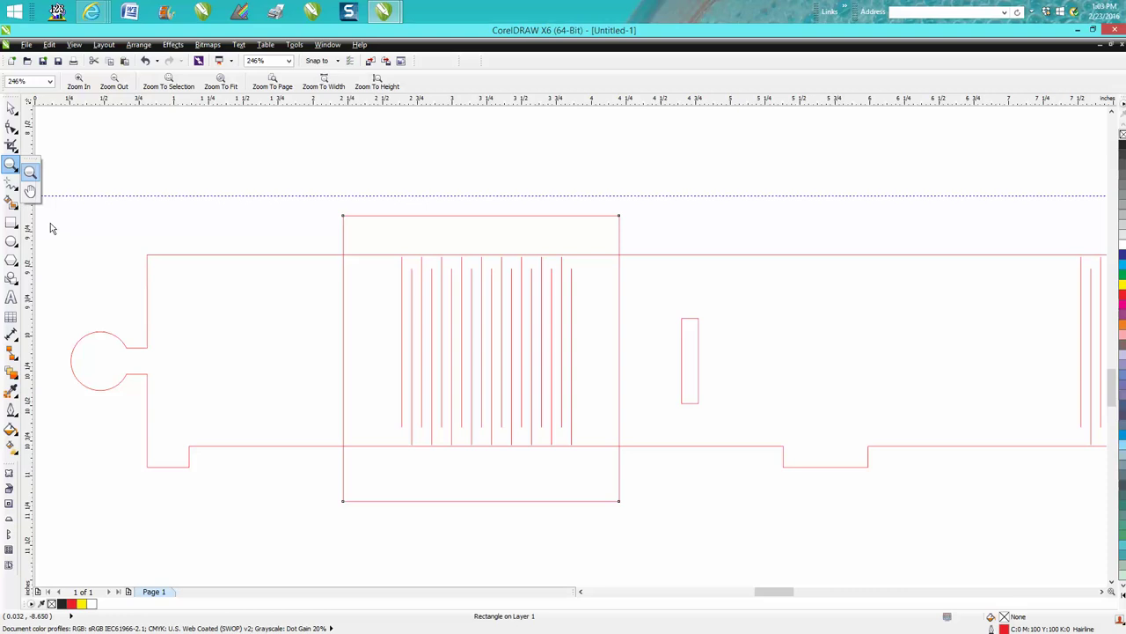
{"action": "left_click", "coordinate": [15, 148]}
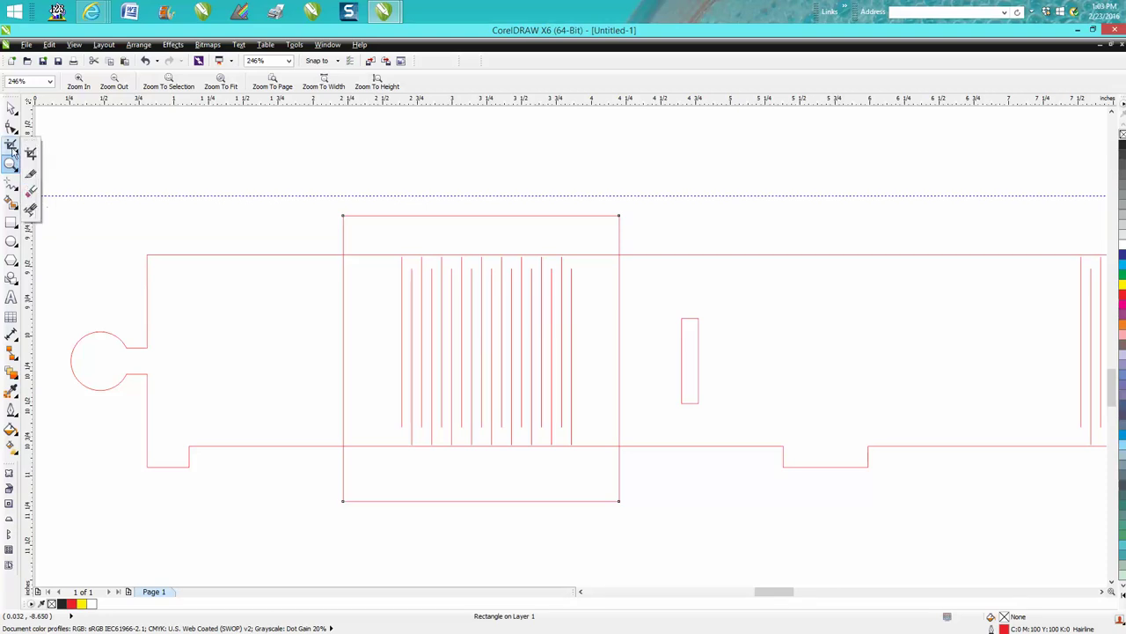
{"action": "left_click", "coordinate": [34, 211]}
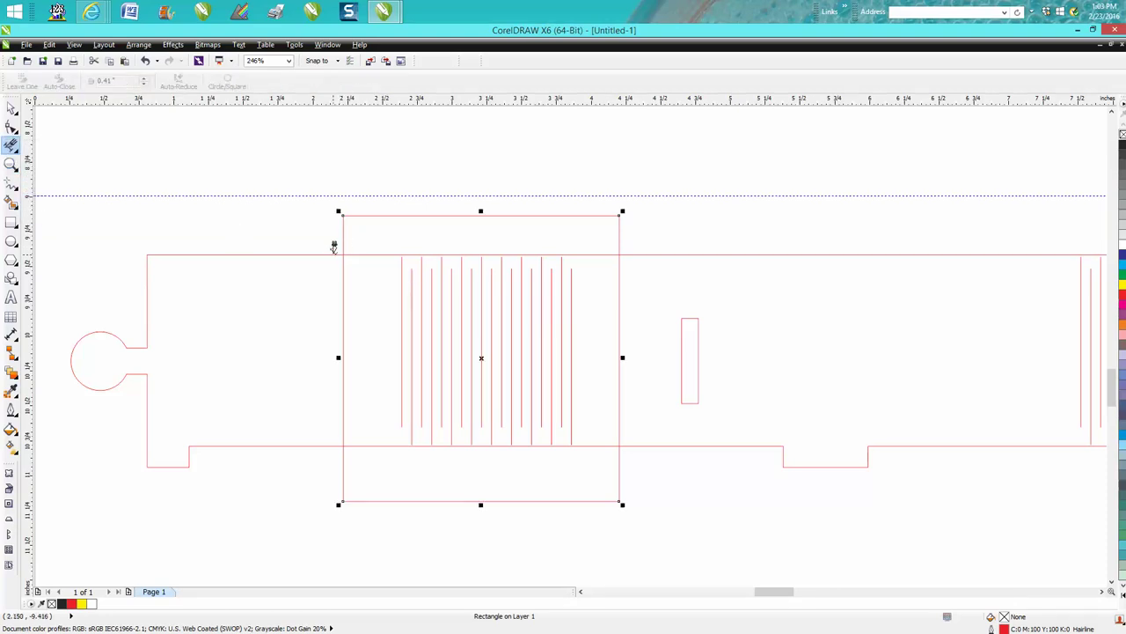
{"action": "left_click", "coordinate": [334, 254]}
{"action": "left_click", "coordinate": [644, 254]}
{"action": "left_click", "coordinate": [630, 446]}
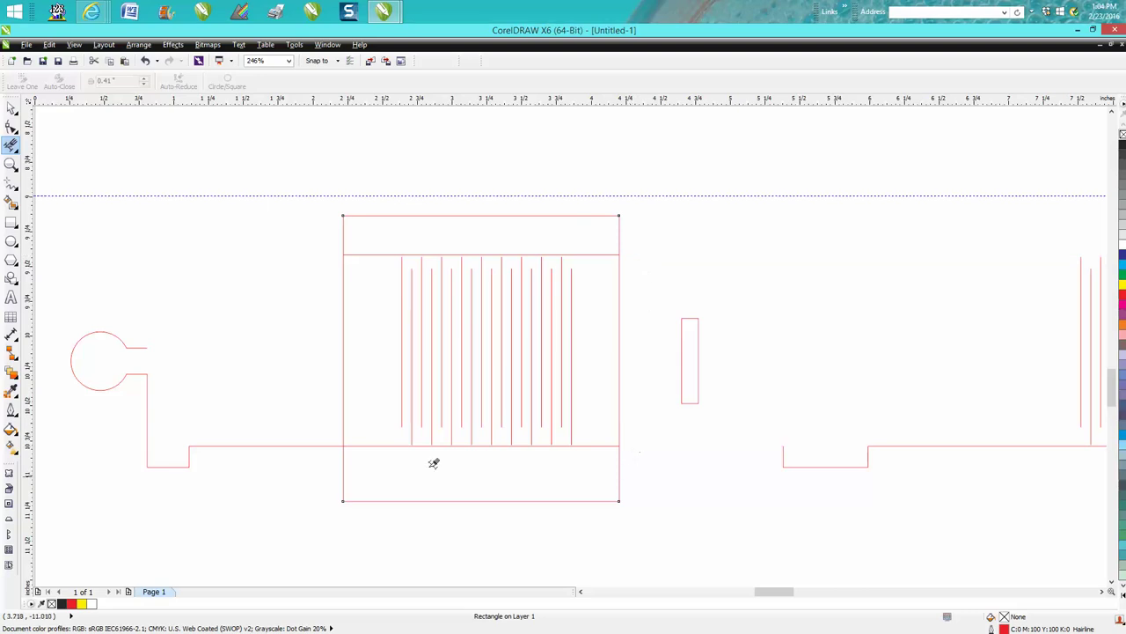
{"action": "left_click", "coordinate": [330, 446]}
Remove the rectangle's overhangs above and below the strip, then select the piece with its cuts.
{"action": "left_click", "coordinate": [429, 500]}
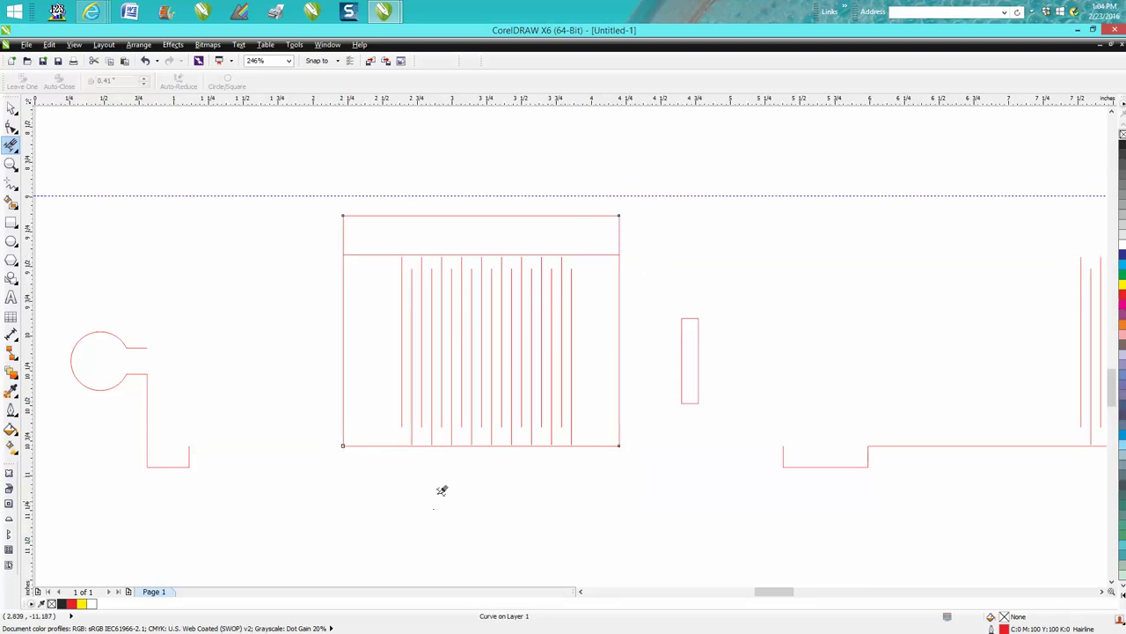
{"action": "left_click", "coordinate": [487, 214]}
{"action": "left_click", "coordinate": [12, 107]}
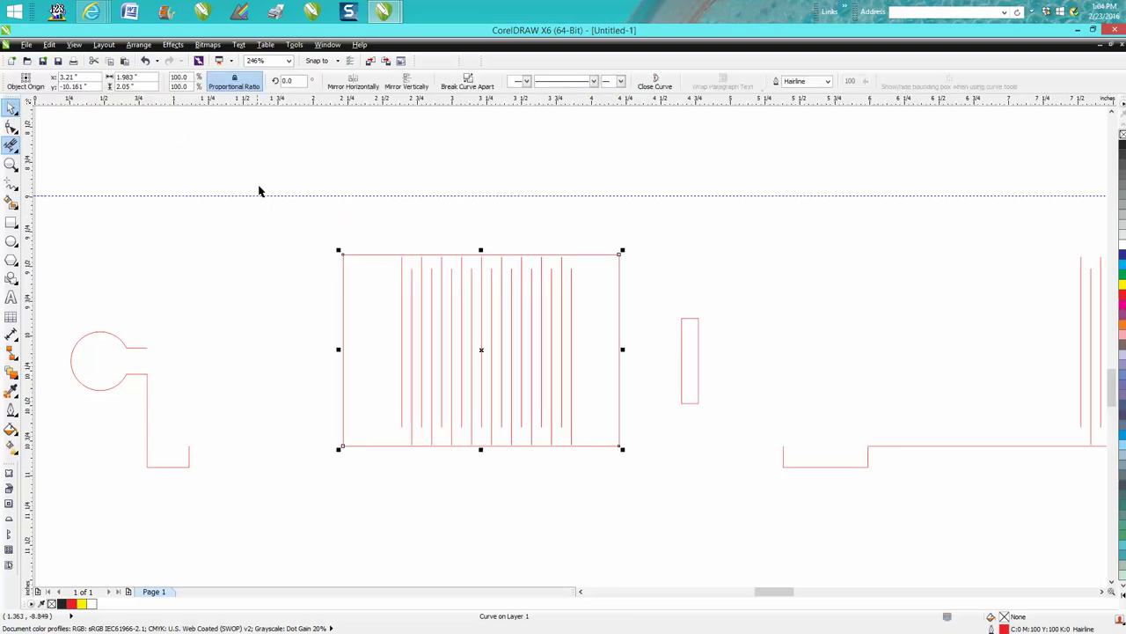
{"action": "left_click_drag", "start_coordinate": [310, 218], "coordinate": [660, 498]}
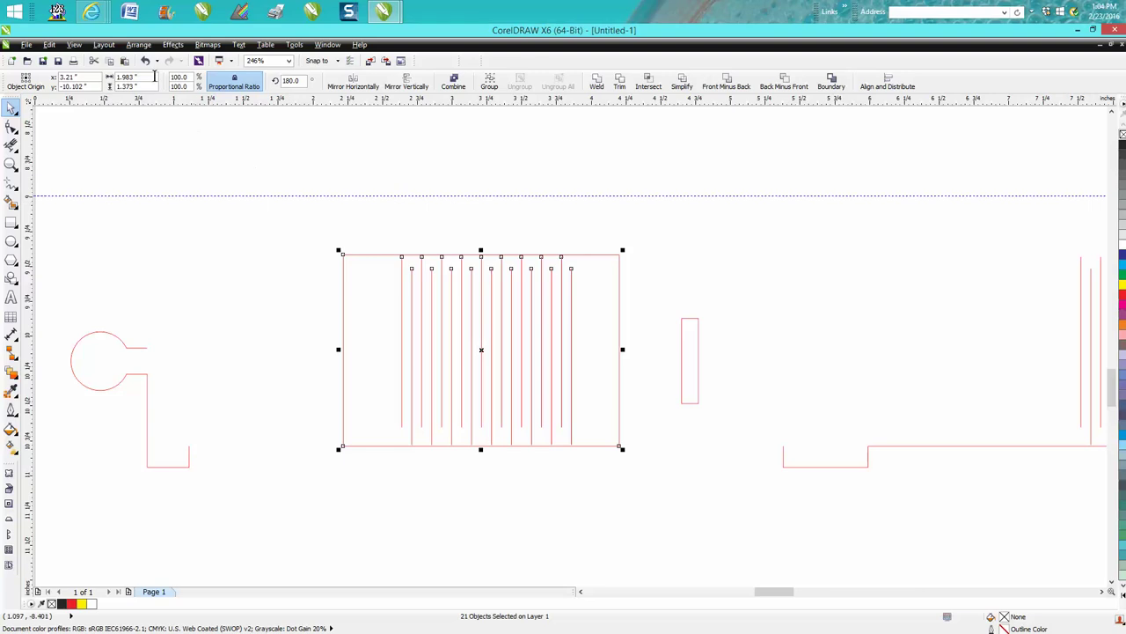
Group the 21 hinge test piece objects and pull the group away from the strip.
{"action": "left_click", "coordinate": [138, 44]}
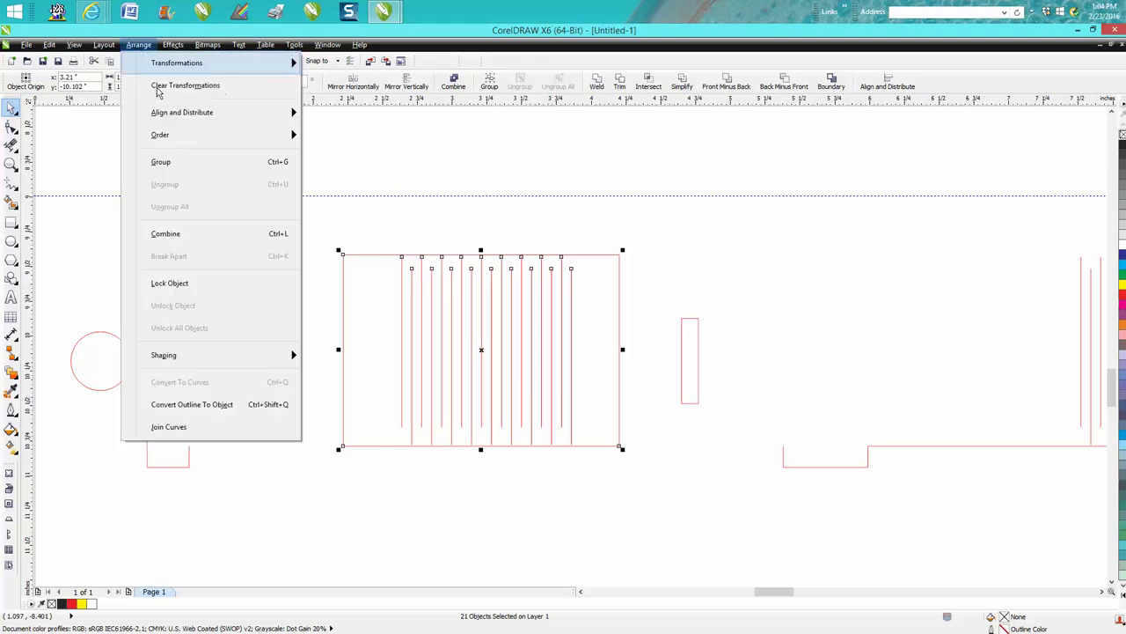
{"action": "left_click", "coordinate": [161, 161]}
{"action": "scroll", "coordinate": [395, 216], "scroll_direction": "down", "scroll_amount": 3}
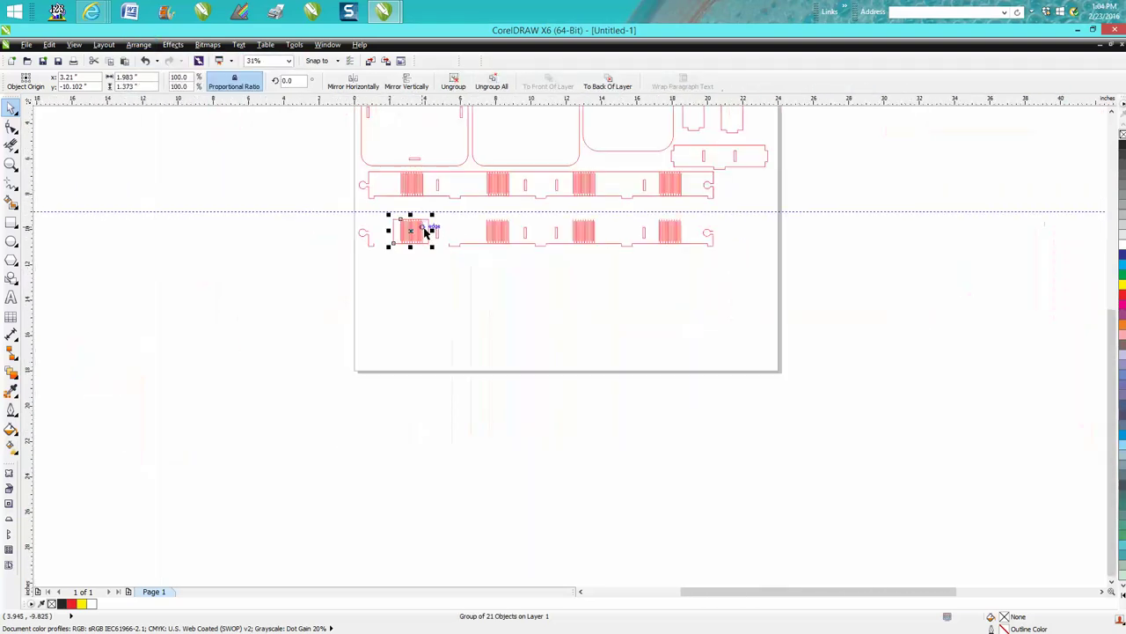
{"action": "scroll", "coordinate": [395, 216], "scroll_direction": "down", "scroll_amount": 3}
{"action": "mouse_move", "coordinate": [414, 232]}
{"action": "left_mouse_down"}
{"action": "mouse_move", "coordinate": [339, 161]}
{"action": "mouse_move", "coordinate": [653, 288]}
{"action": "left_mouse_up"}
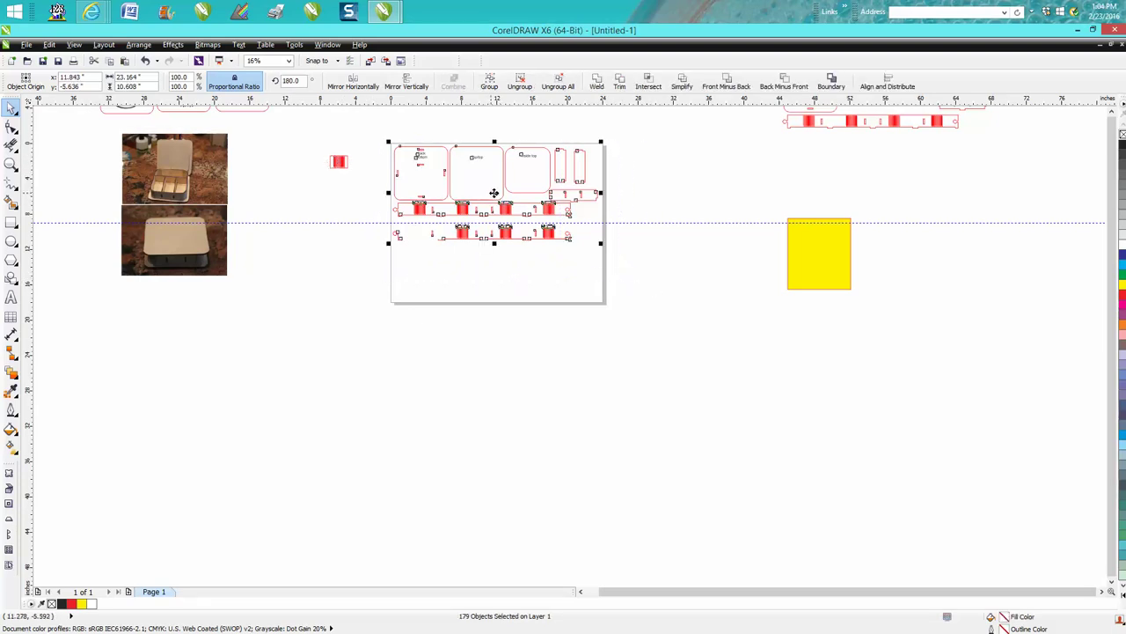
Move the box layout below the page and place the hinge test strip at the page's top-left.
{"action": "left_click_drag", "start_coordinate": [493, 194], "coordinate": [526, 363]}
{"action": "left_click", "coordinate": [343, 165]}
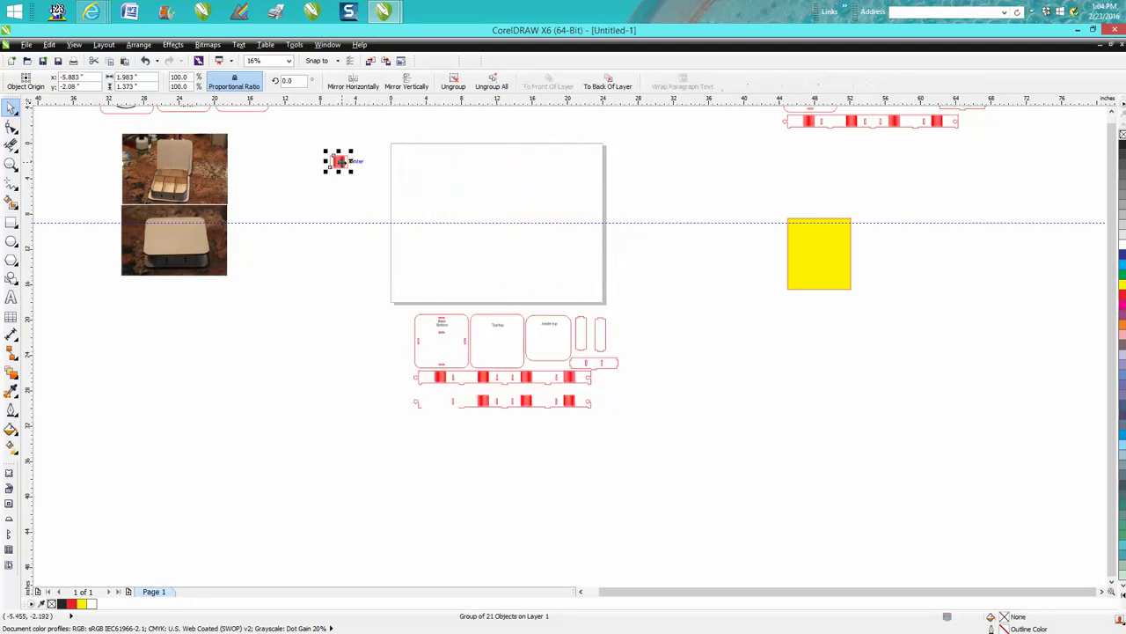
{"action": "left_click_drag", "start_coordinate": [343, 165], "coordinate": [408, 156]}
{"action": "left_click_drag", "start_coordinate": [408, 156], "coordinate": [445, 208]}
{"action": "left_click", "coordinate": [12, 166]}
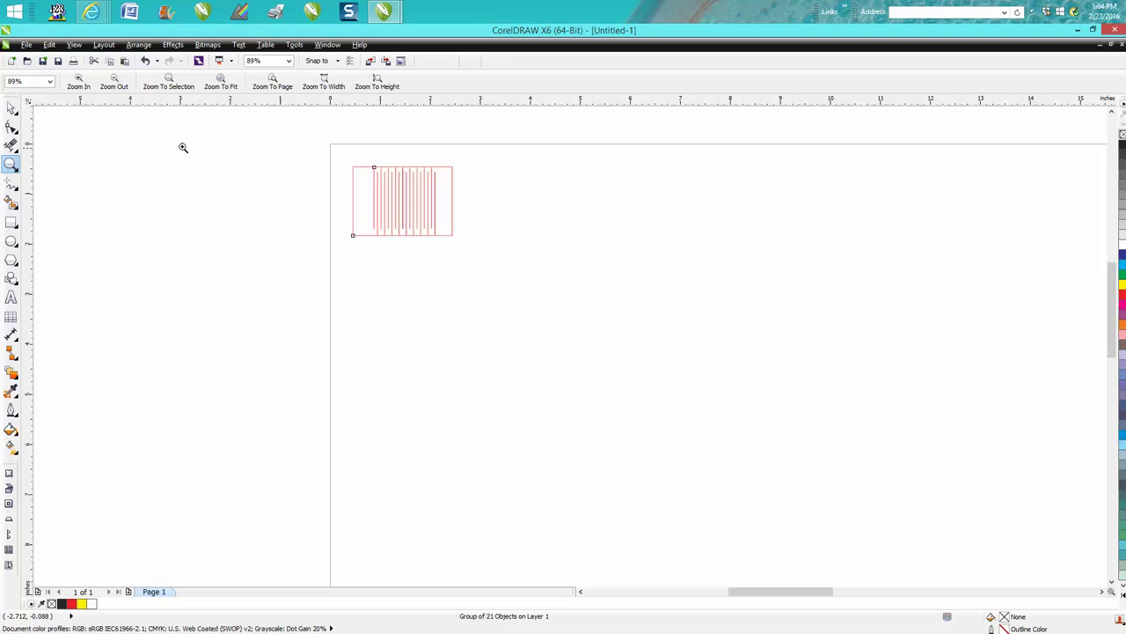
{"action": "scroll", "coordinate": [479, 246], "scroll_direction": "up", "scroll_amount": 2}
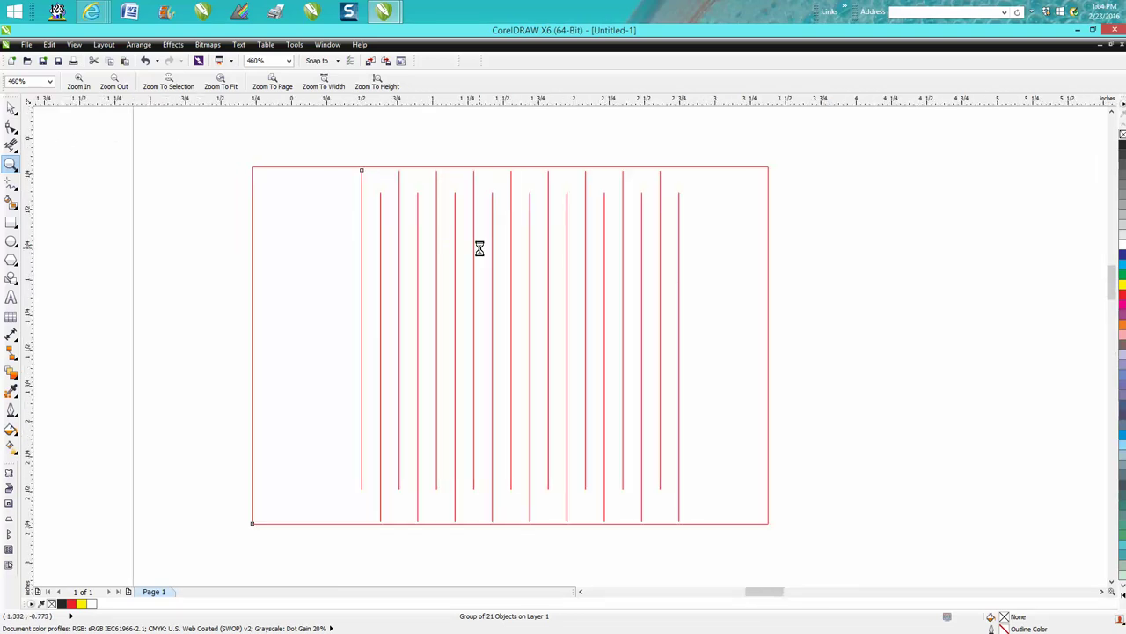
{"action": "scroll", "coordinate": [479, 247], "scroll_direction": "down", "scroll_amount": 3}
{"action": "scroll", "coordinate": [480, 247], "scroll_direction": "down", "scroll_amount": 2}
{"action": "scroll", "coordinate": [480, 249], "scroll_direction": "down", "scroll_amount": 3}
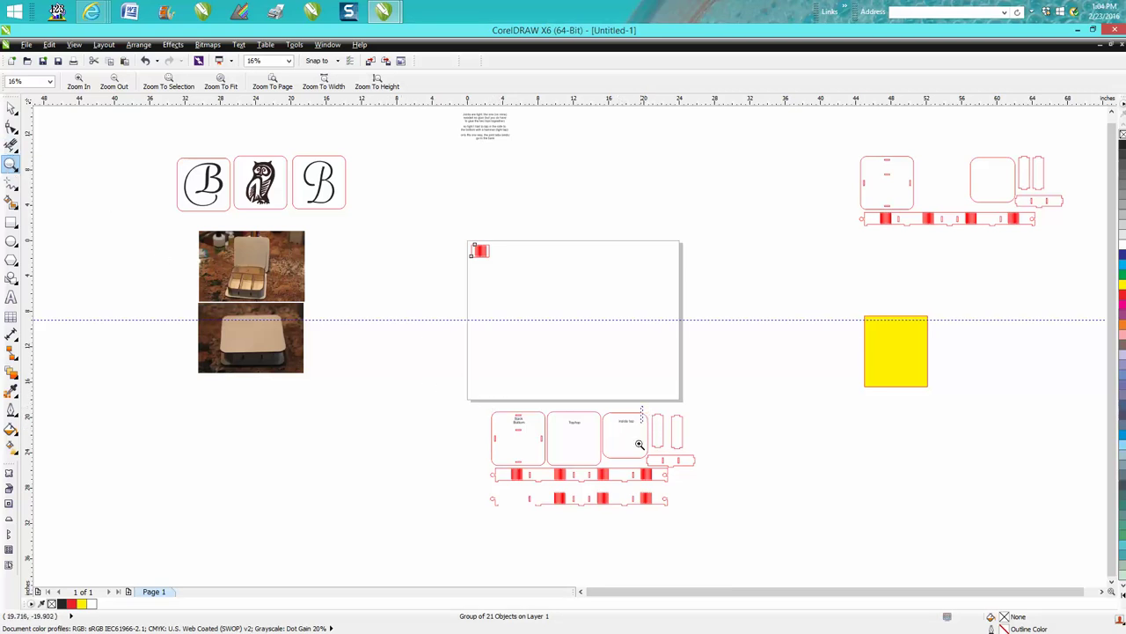
{"action": "scroll", "coordinate": [695, 480], "scroll_direction": "up", "scroll_amount": 5}
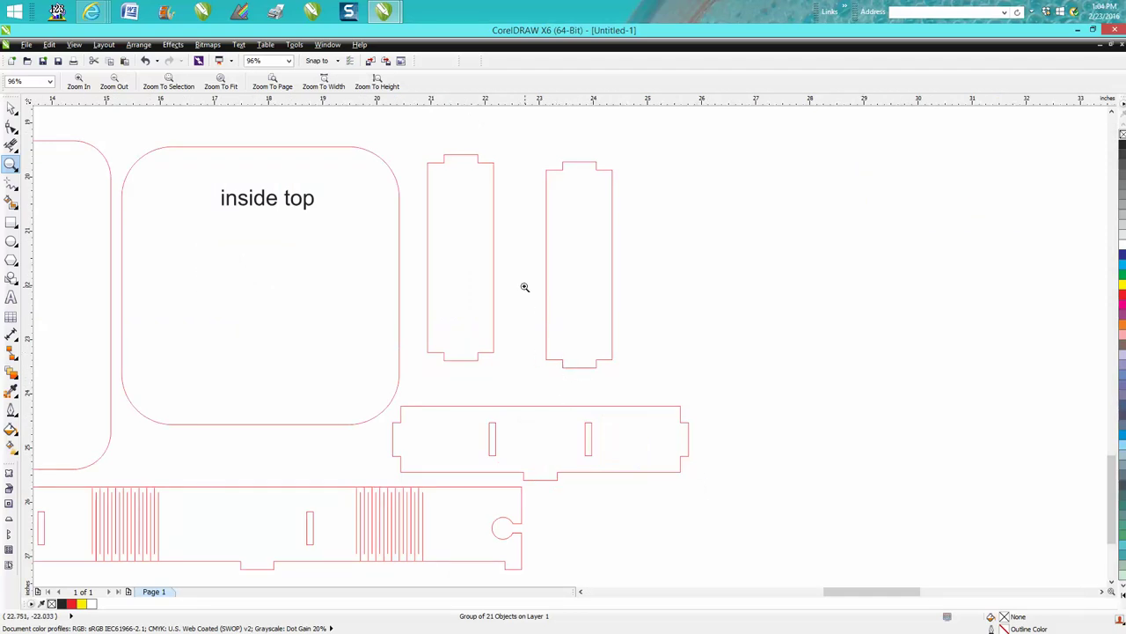
Nudge the narrow end piece lower and zoom onto the finger-jointed side strips.
{"action": "left_click", "coordinate": [13, 107]}
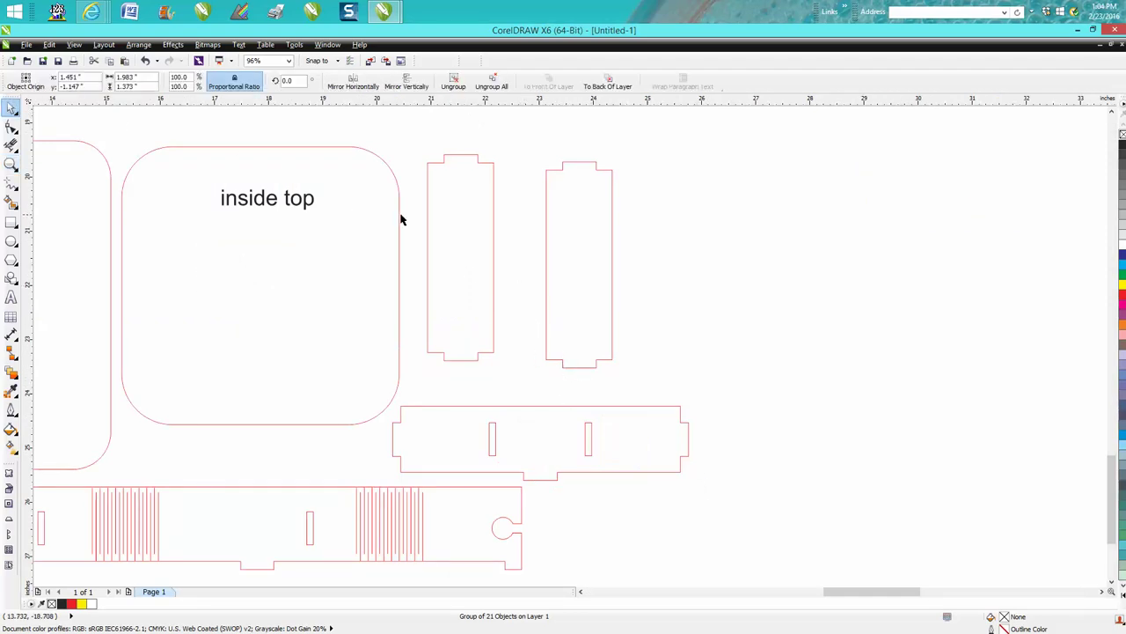
{"action": "left_click_drag", "start_coordinate": [493, 240], "coordinate": [519, 262]}
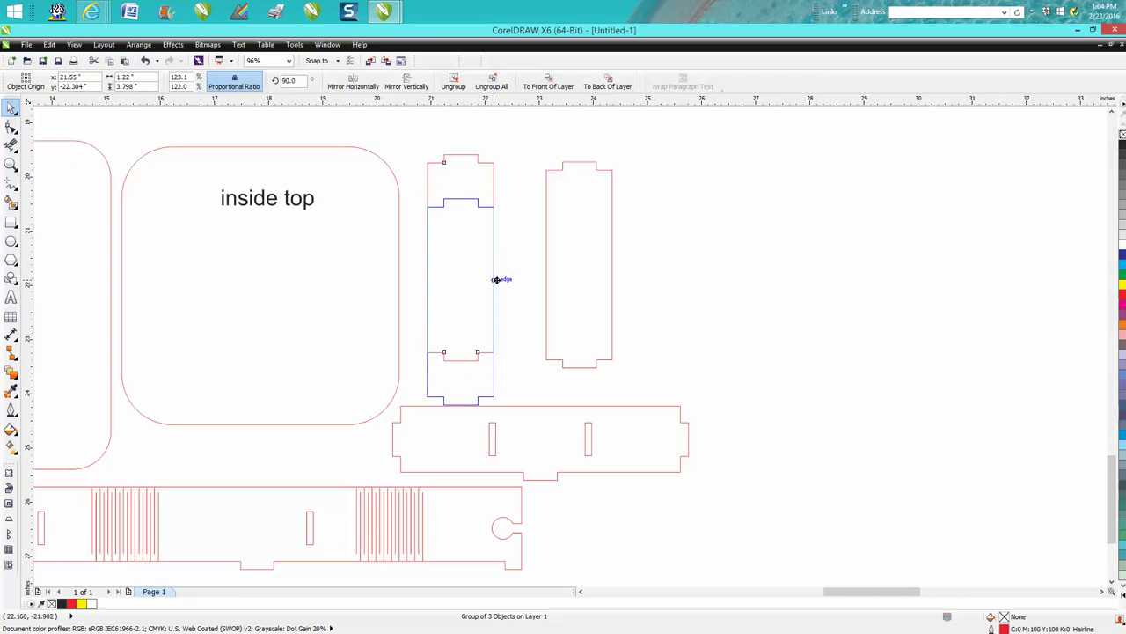
{"action": "key", "text": "F3"}
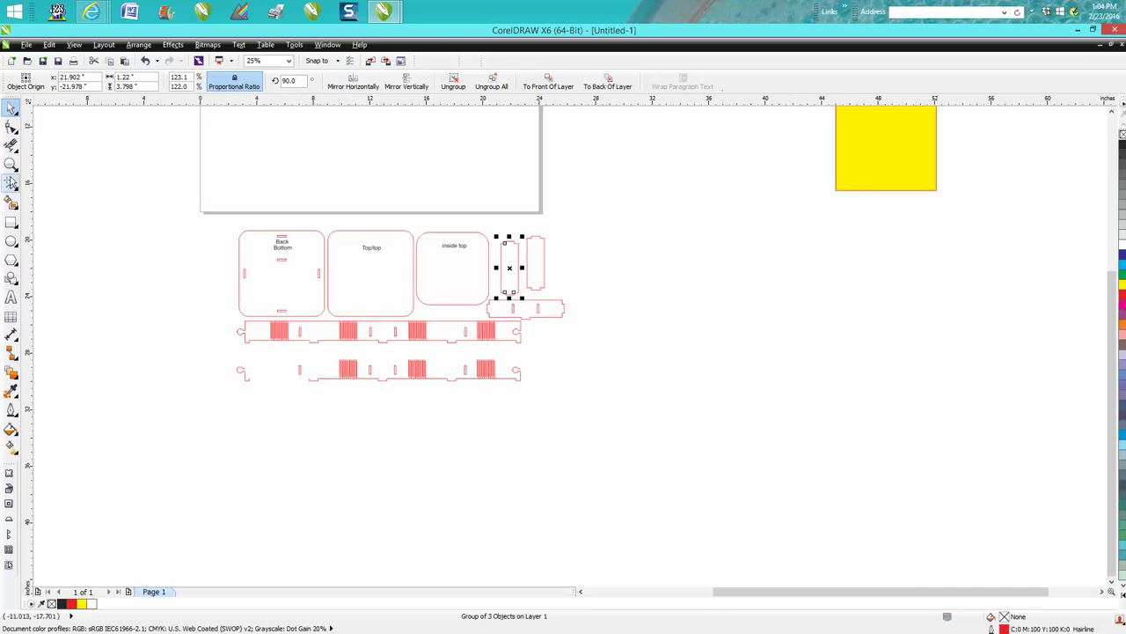
{"action": "key", "text": "z"}
{"action": "left_click_drag", "start_coordinate": [297, 330], "coordinate": [410, 397]}
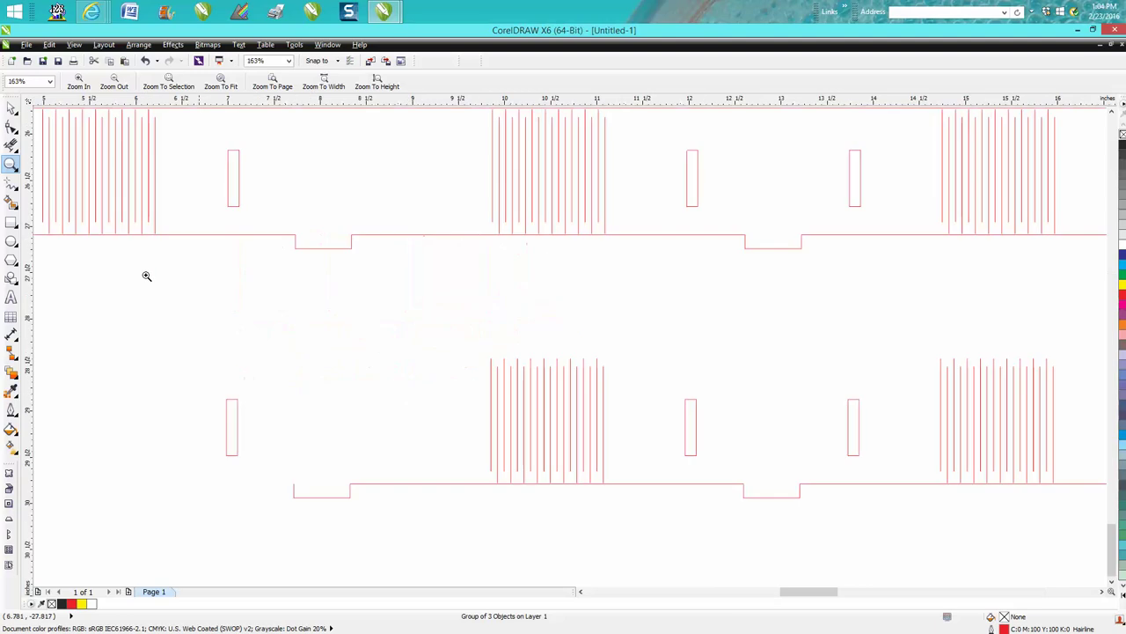
Trim one tab free of the side strip using a rectangle, then move it below the strips.
{"action": "left_click", "coordinate": [11, 224]}
{"action": "mouse_move", "coordinate": [262, 208]}
{"action": "left_mouse_down"}
{"action": "mouse_move", "coordinate": [361, 276]}
{"action": "mouse_move", "coordinate": [396, 281]}
{"action": "left_mouse_up"}
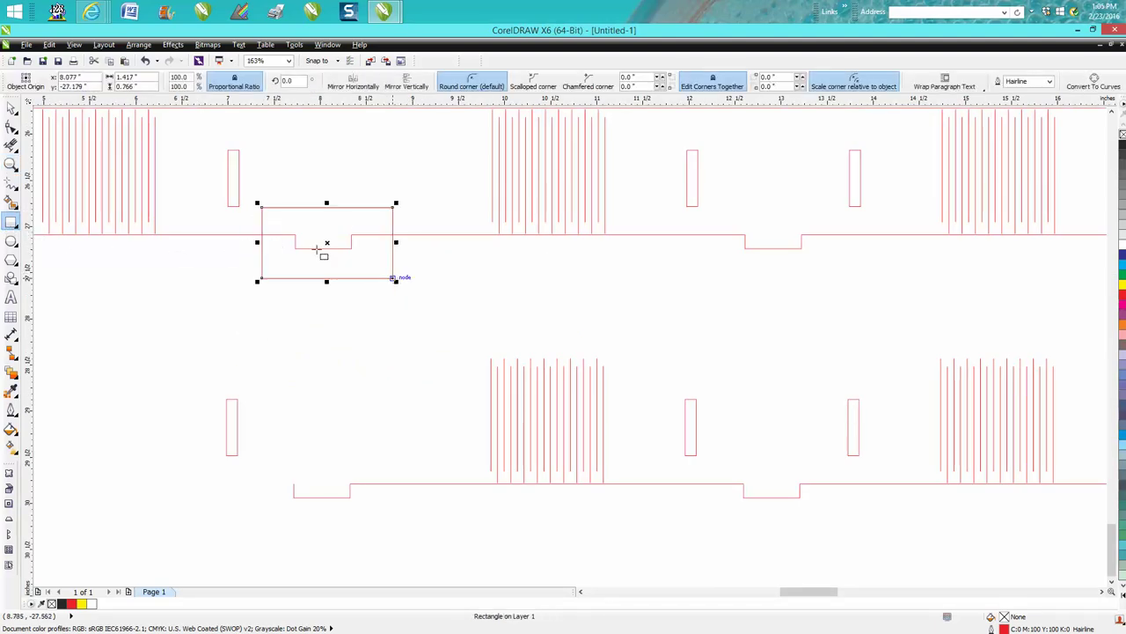
{"action": "left_click", "coordinate": [15, 148]}
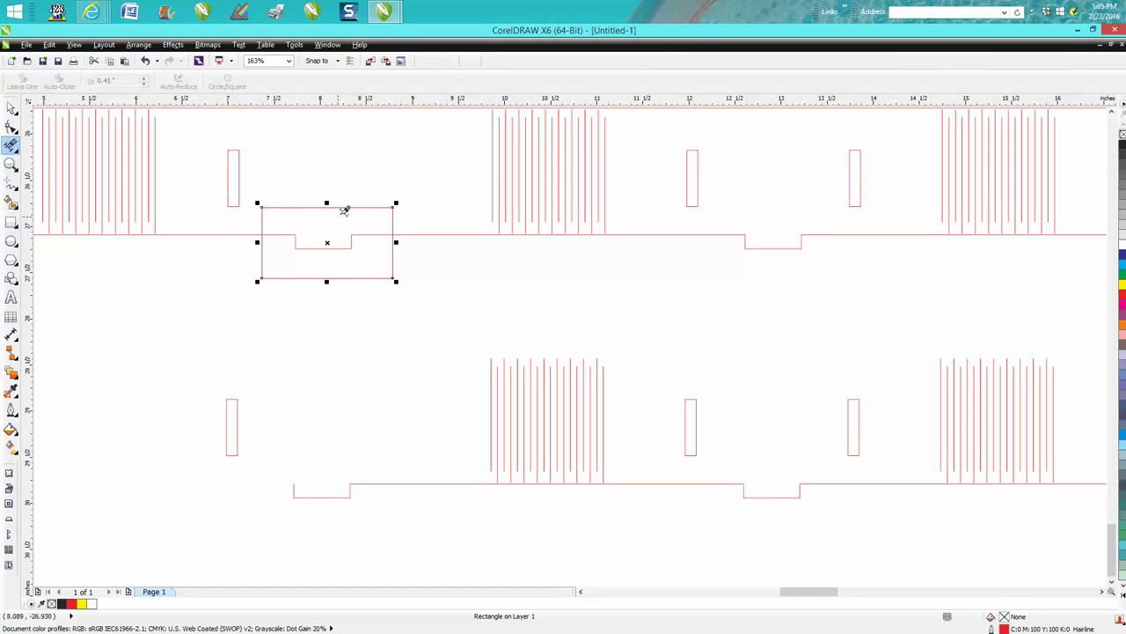
{"action": "left_click", "coordinate": [399, 242]}
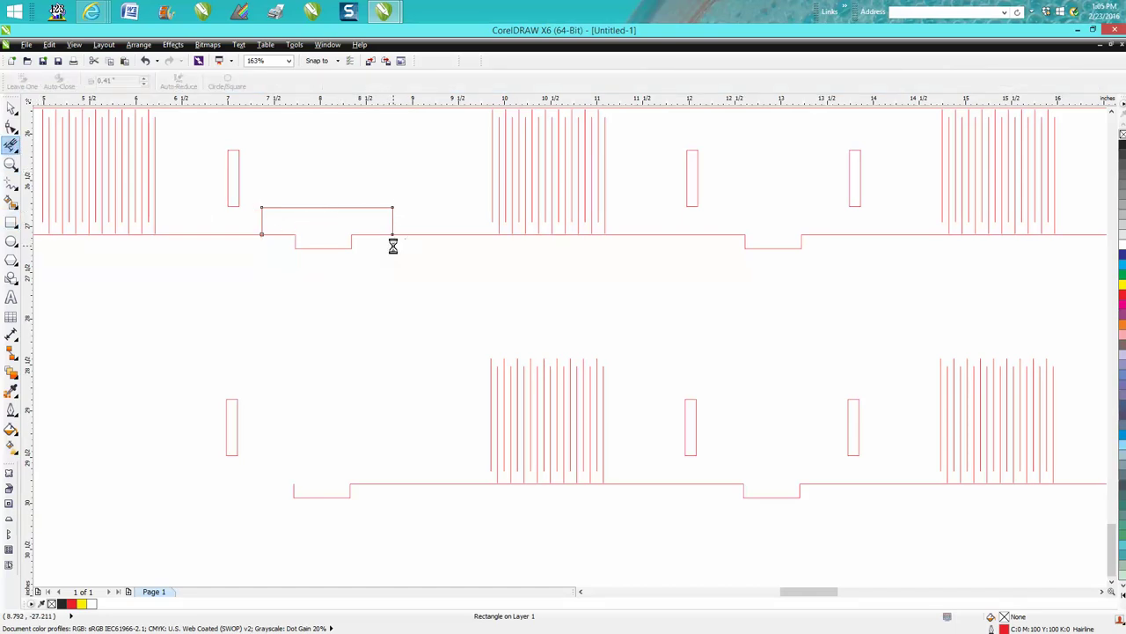
{"action": "left_click", "coordinate": [251, 233]}
{"action": "scroll", "coordinate": [310, 266], "scroll_direction": "down", "scroll_amount": 2}
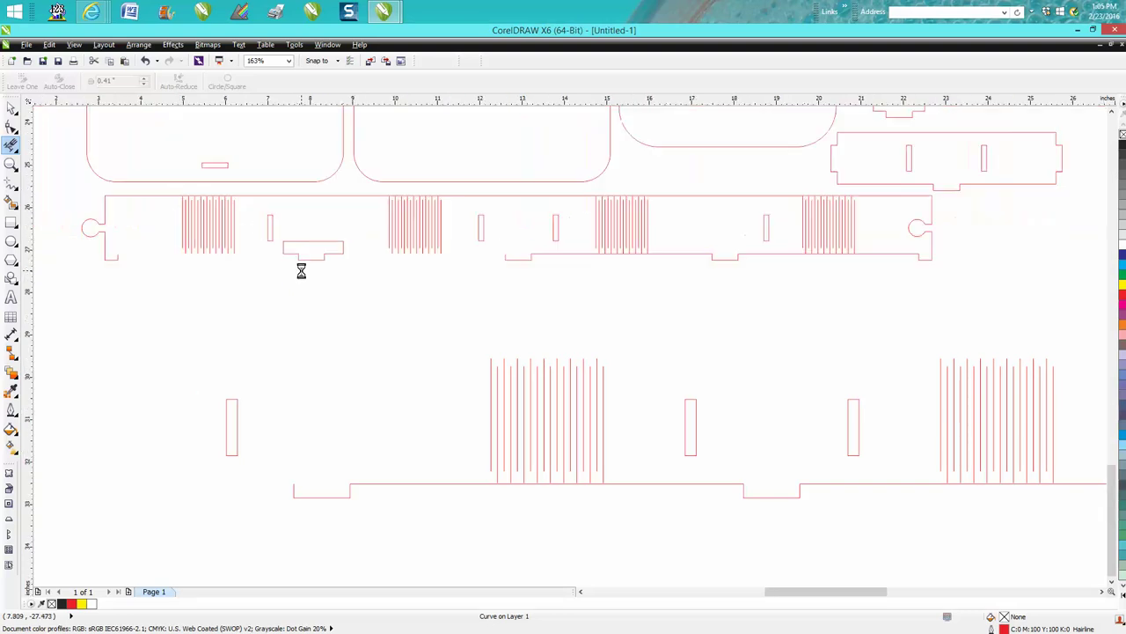
{"action": "left_click", "coordinate": [12, 108]}
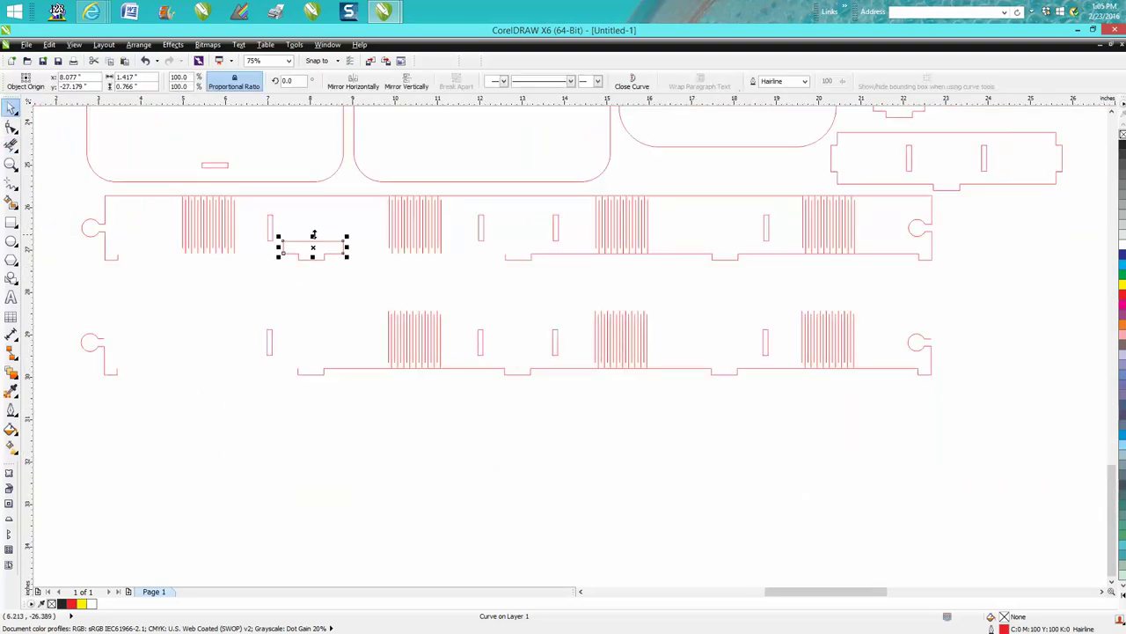
{"action": "mouse_move", "coordinate": [356, 192]}
{"action": "left_mouse_down"}
{"action": "mouse_move", "coordinate": [276, 280]}
{"action": "mouse_move", "coordinate": [313, 466]}
{"action": "left_mouse_up"}
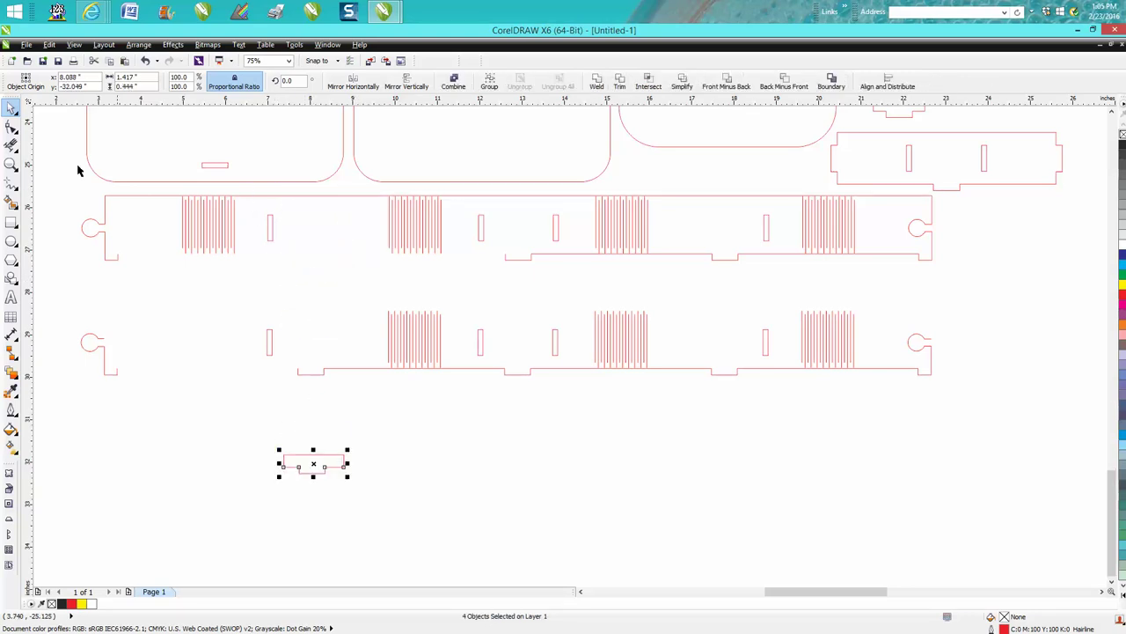
Draw a rectangle around the panel's slot and trim away the surrounding outline segments.
{"action": "left_click", "coordinate": [12, 222]}
{"action": "left_click_drag", "start_coordinate": [136, 182], "coordinate": [252, 191]}
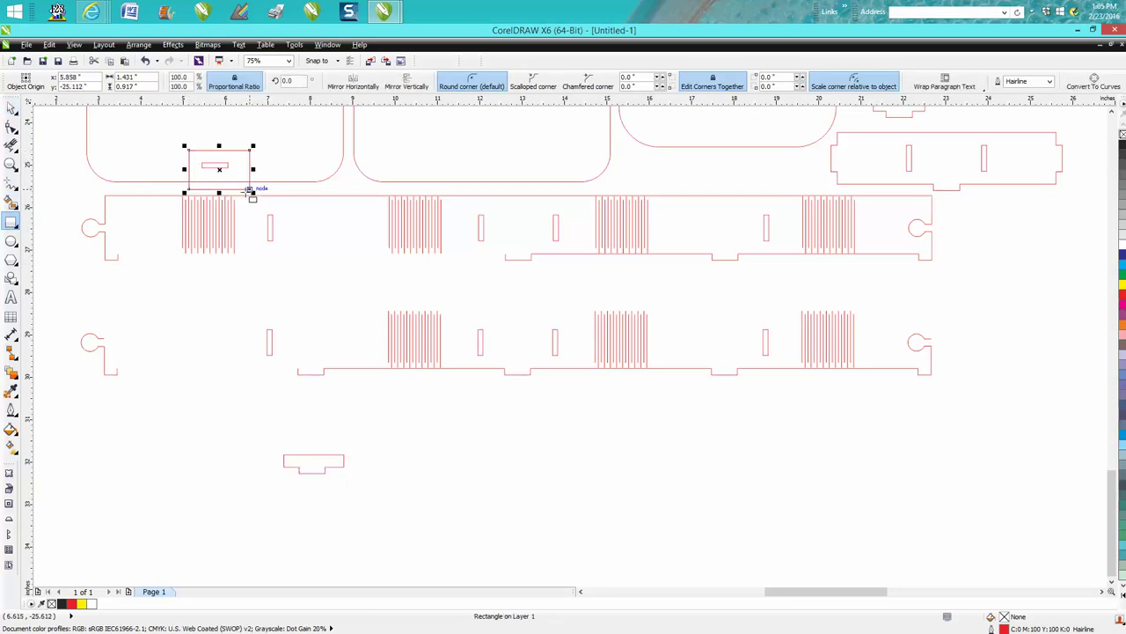
{"action": "left_click", "coordinate": [12, 146]}
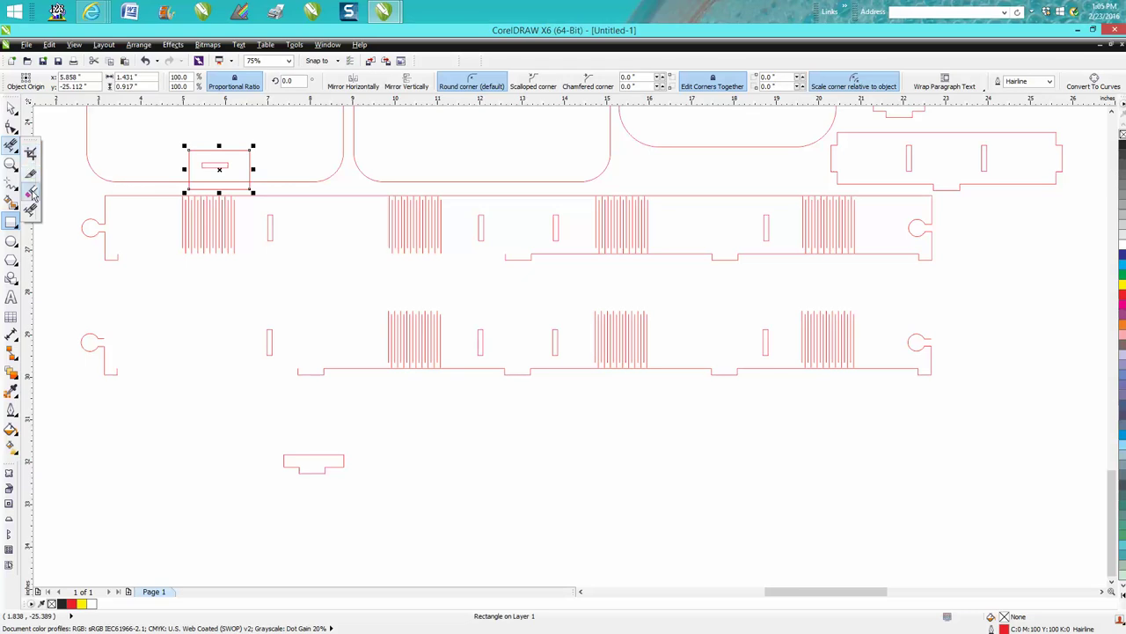
{"action": "left_click", "coordinate": [31, 155]}
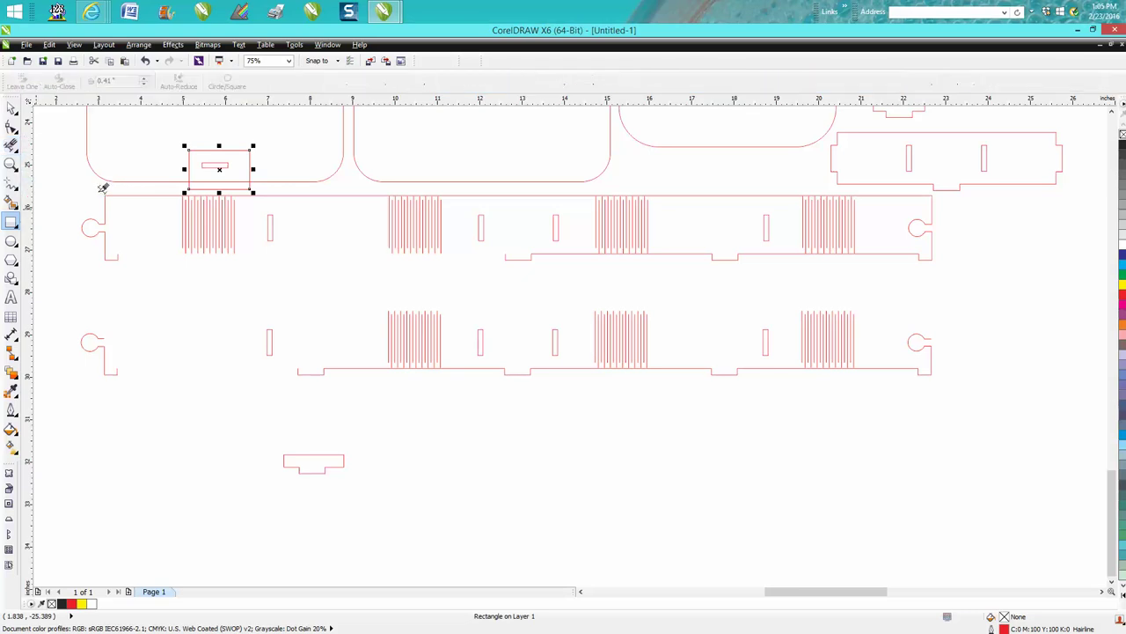
{"action": "left_click", "coordinate": [154, 180]}
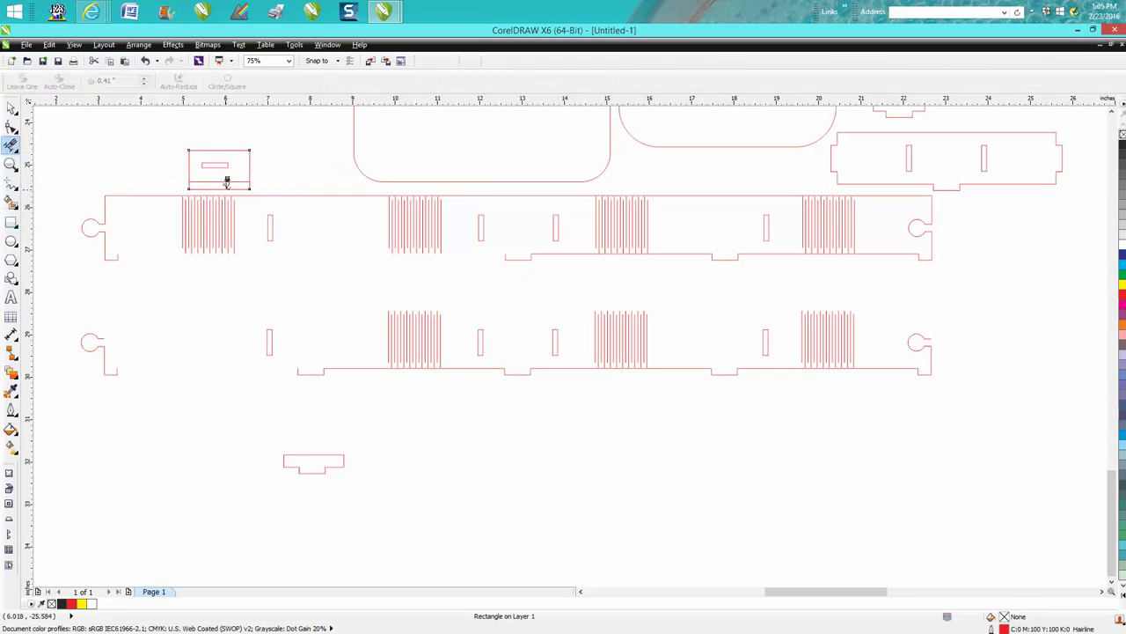
{"action": "left_click", "coordinate": [226, 183]}
Move the slotted rectangle piece below the tab piece and zoom in on both.
{"action": "left_click", "coordinate": [12, 109]}
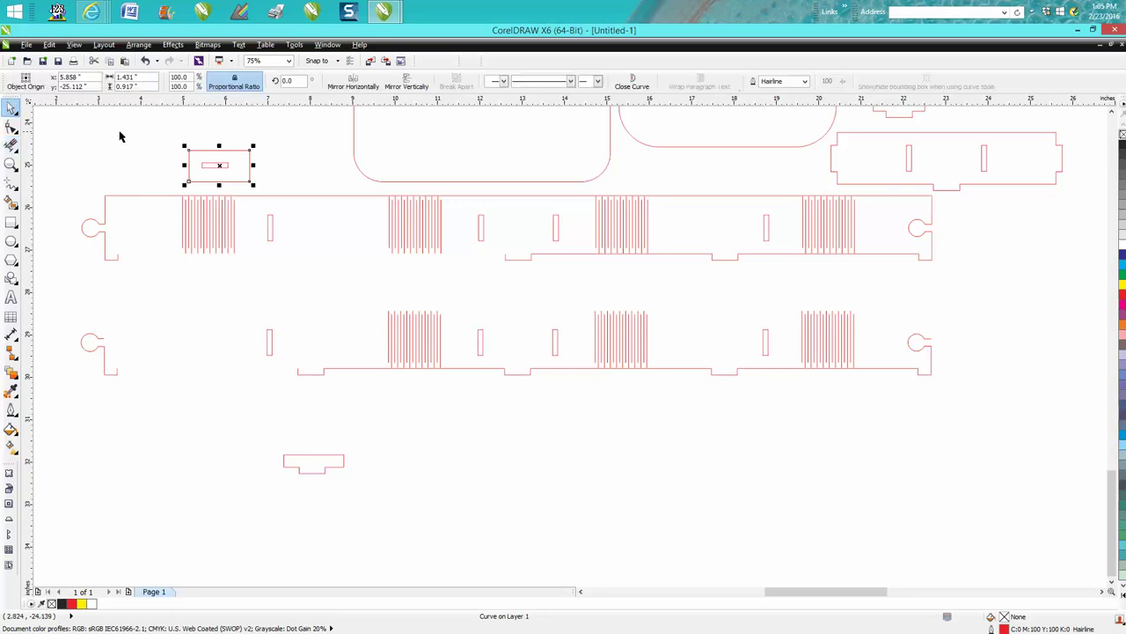
{"action": "left_click_drag", "start_coordinate": [159, 135], "coordinate": [290, 213]}
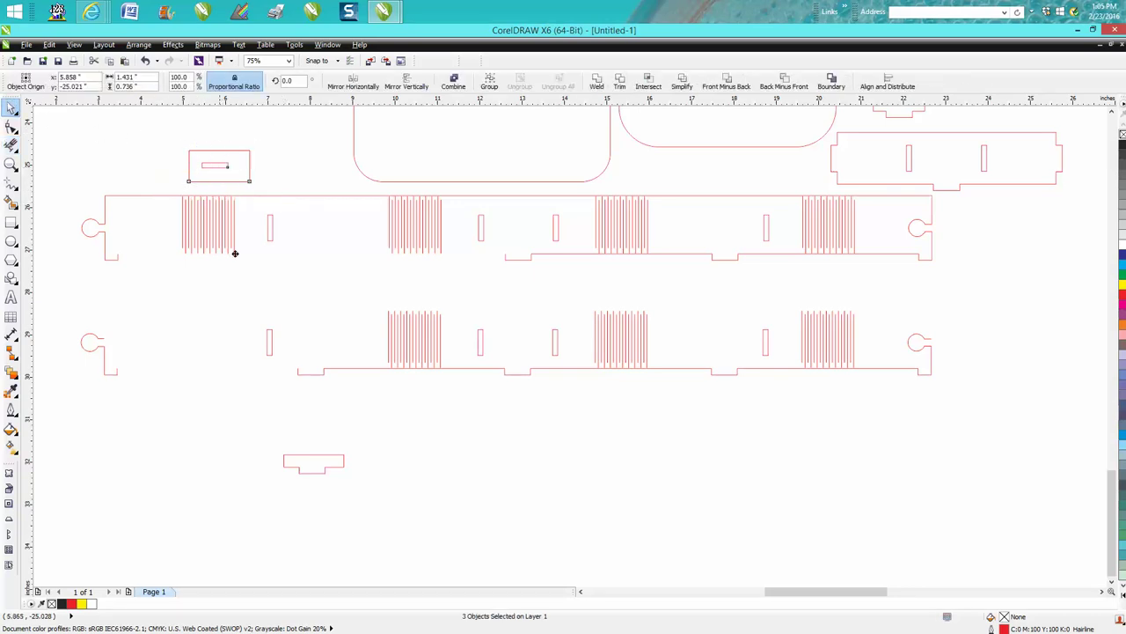
{"action": "left_click_drag", "start_coordinate": [235, 253], "coordinate": [329, 581]}
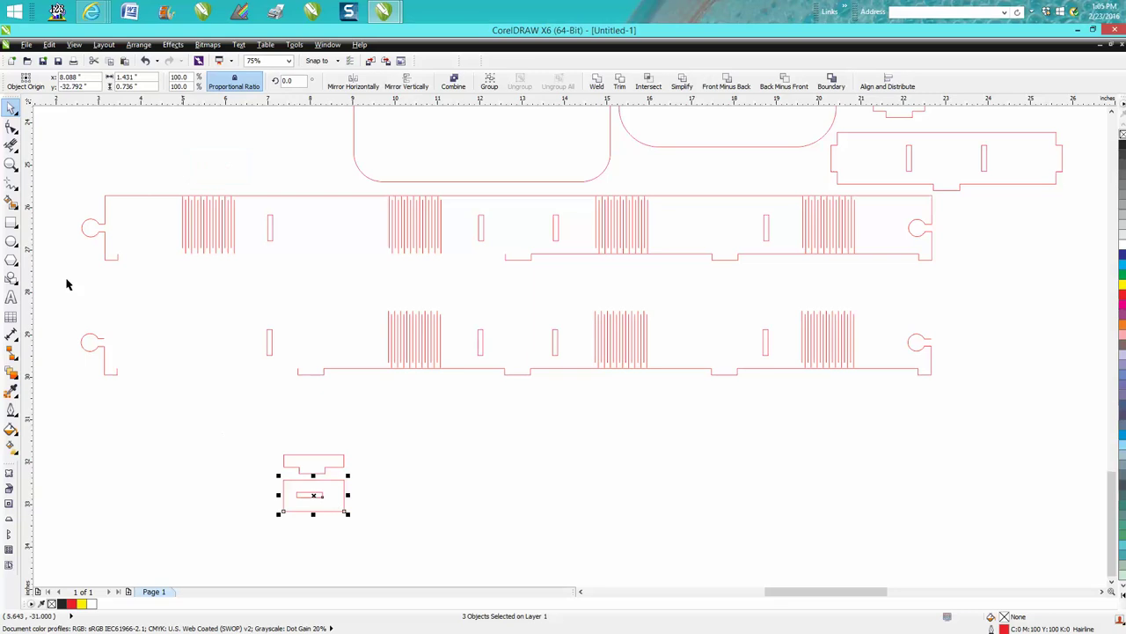
{"action": "left_click", "coordinate": [11, 165]}
{"action": "left_click_drag", "start_coordinate": [246, 440], "coordinate": [444, 548]}
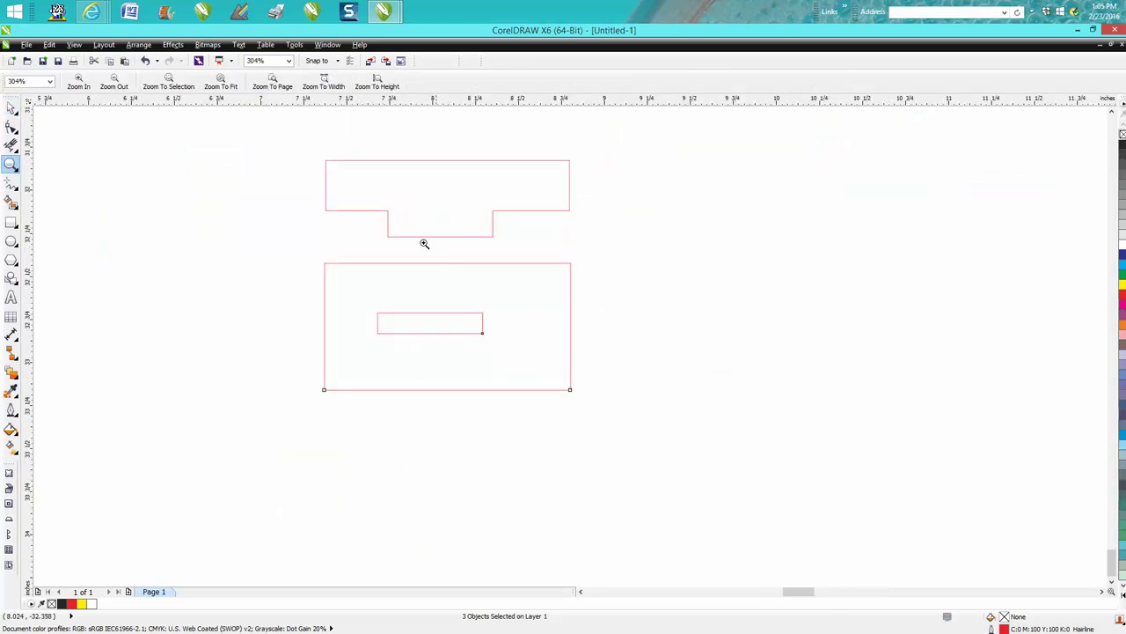
Group the tab piece's four parts into one object.
{"action": "left_click", "coordinate": [12, 109]}
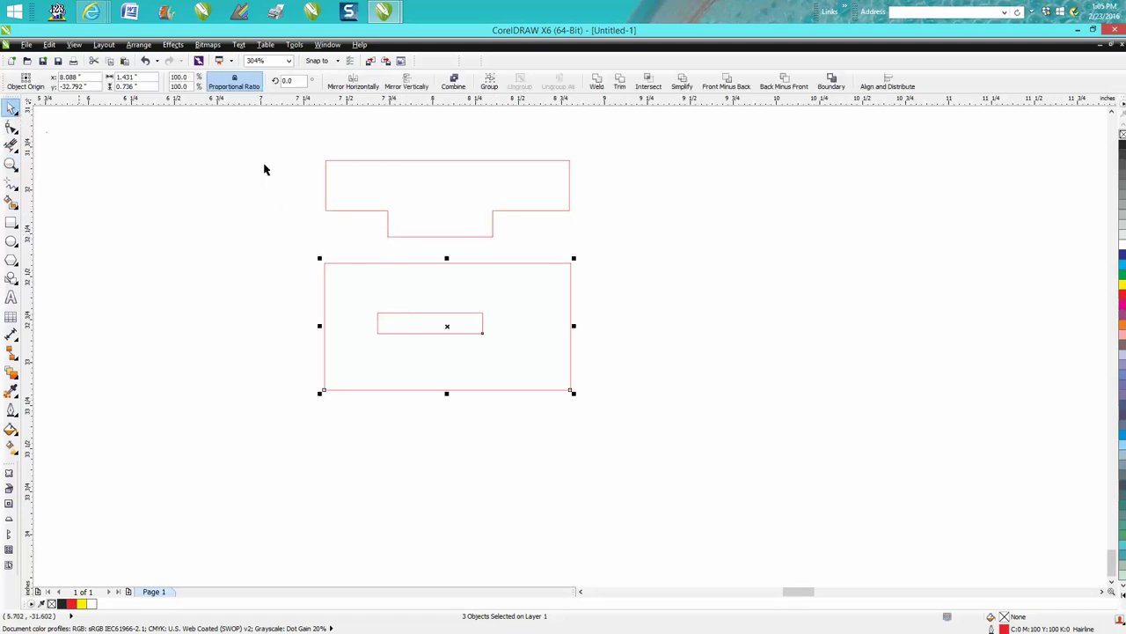
{"action": "left_click", "coordinate": [442, 166]}
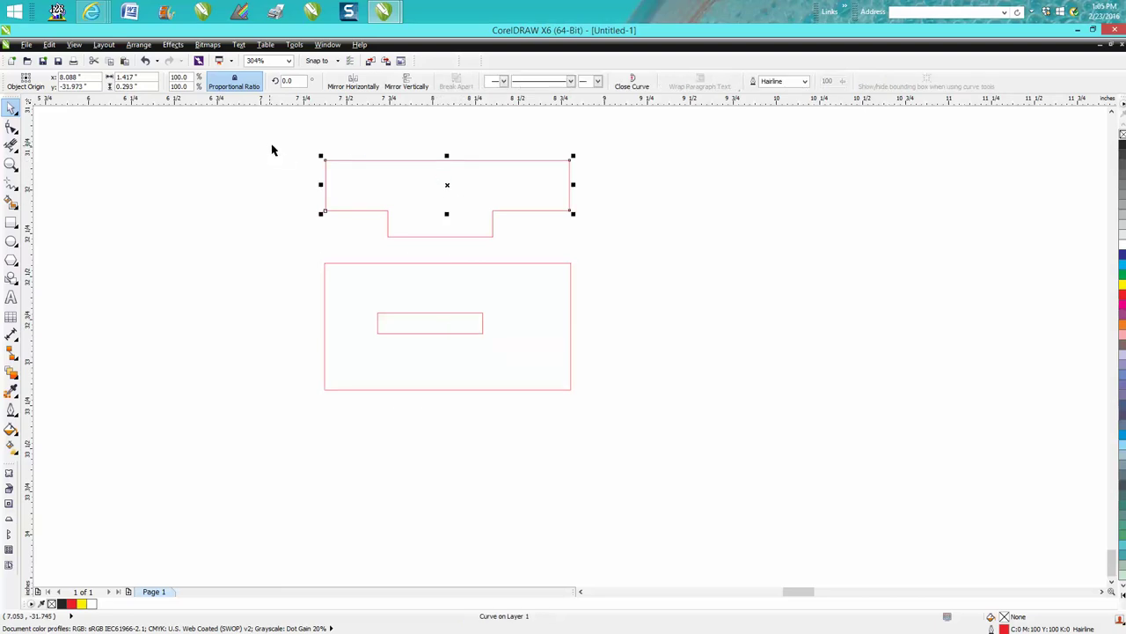
{"action": "left_click_drag", "start_coordinate": [273, 149], "coordinate": [569, 238]}
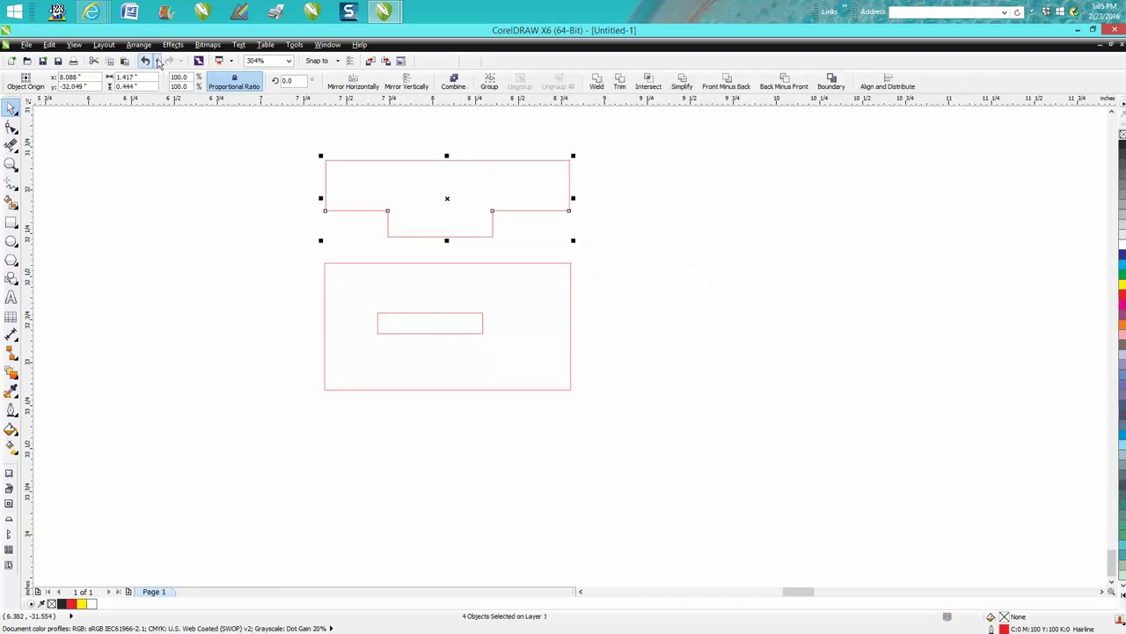
{"action": "left_click", "coordinate": [138, 44]}
{"action": "left_click", "coordinate": [180, 164]}
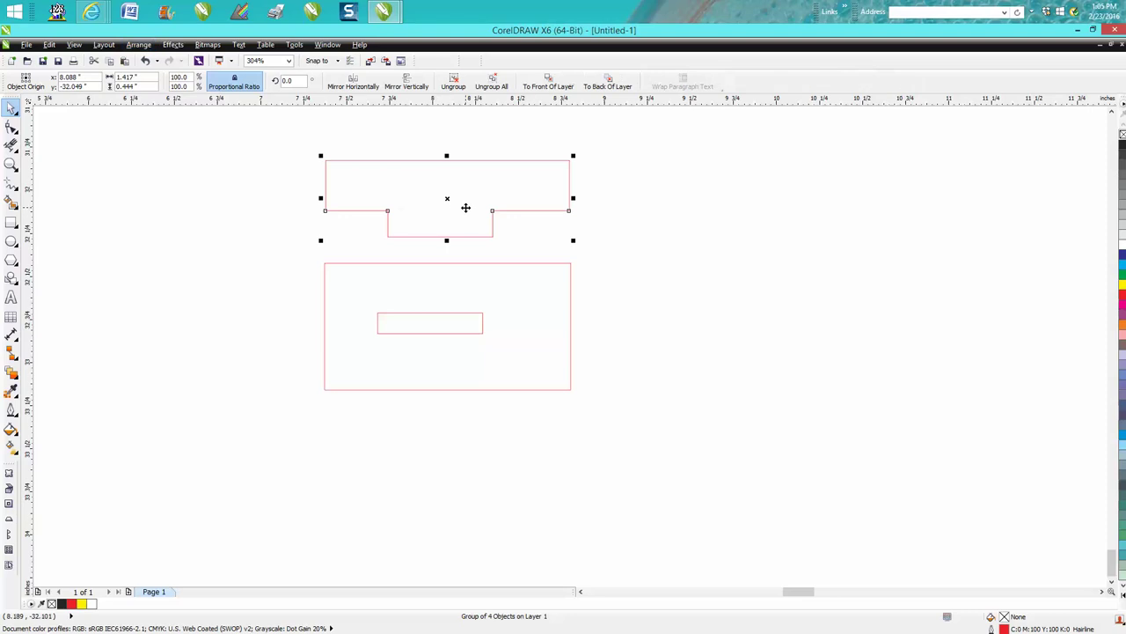
Lay the grouped tab over the slotted rectangle and zoom in to check the fit.
{"action": "left_click_drag", "start_coordinate": [446, 198], "coordinate": [434, 292]}
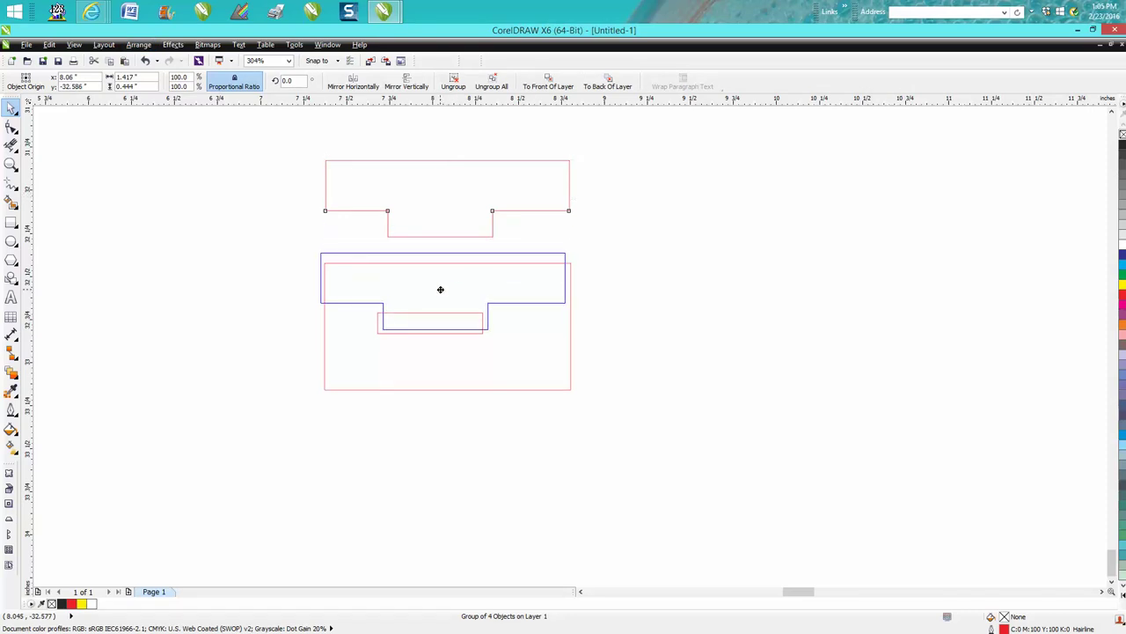
{"action": "left_click", "coordinate": [12, 166]}
{"action": "left_click", "coordinate": [377, 322]}
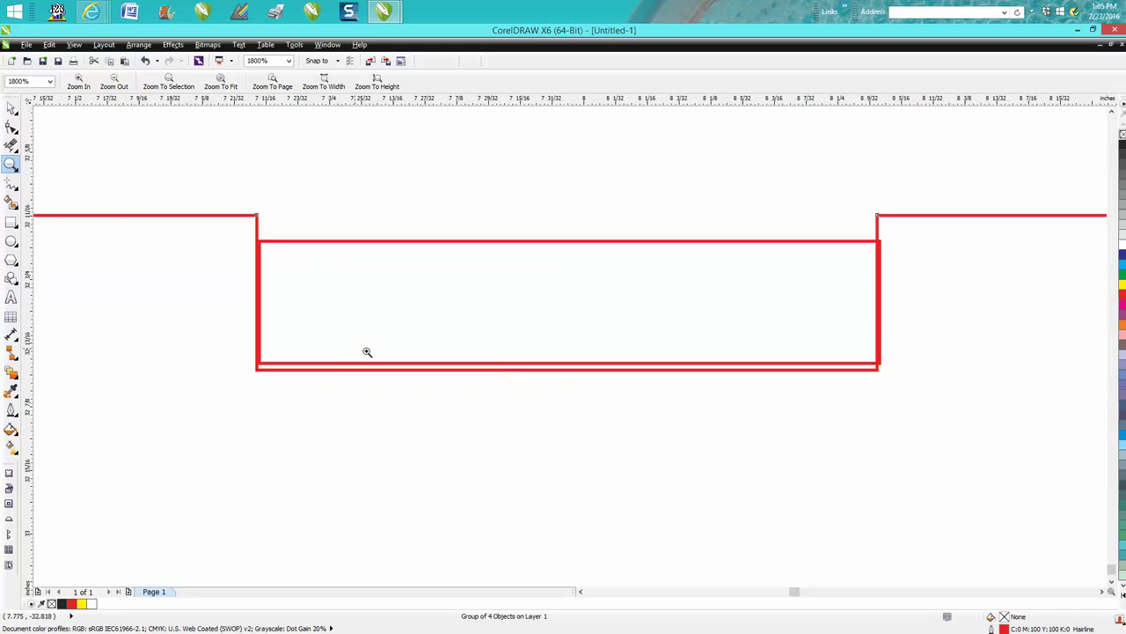
{"action": "scroll", "coordinate": [783, 318], "scroll_direction": "down", "scroll_amount": 1}
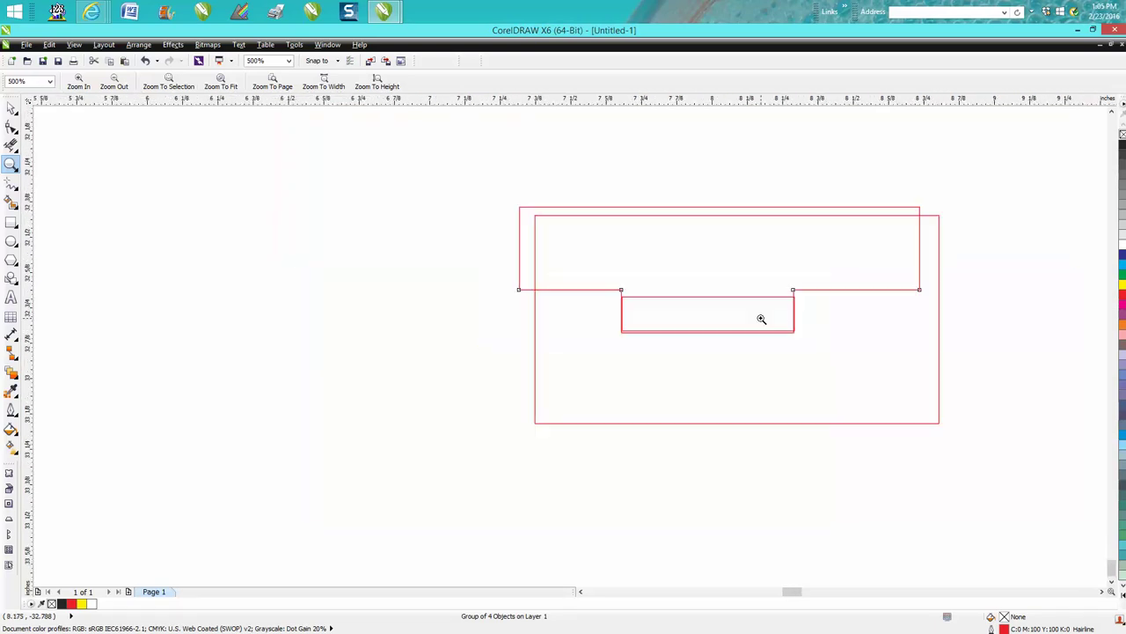
{"action": "scroll", "coordinate": [760, 319], "scroll_direction": "down", "scroll_amount": 1}
{"action": "scroll", "coordinate": [761, 319], "scroll_direction": "down", "scroll_amount": 1}
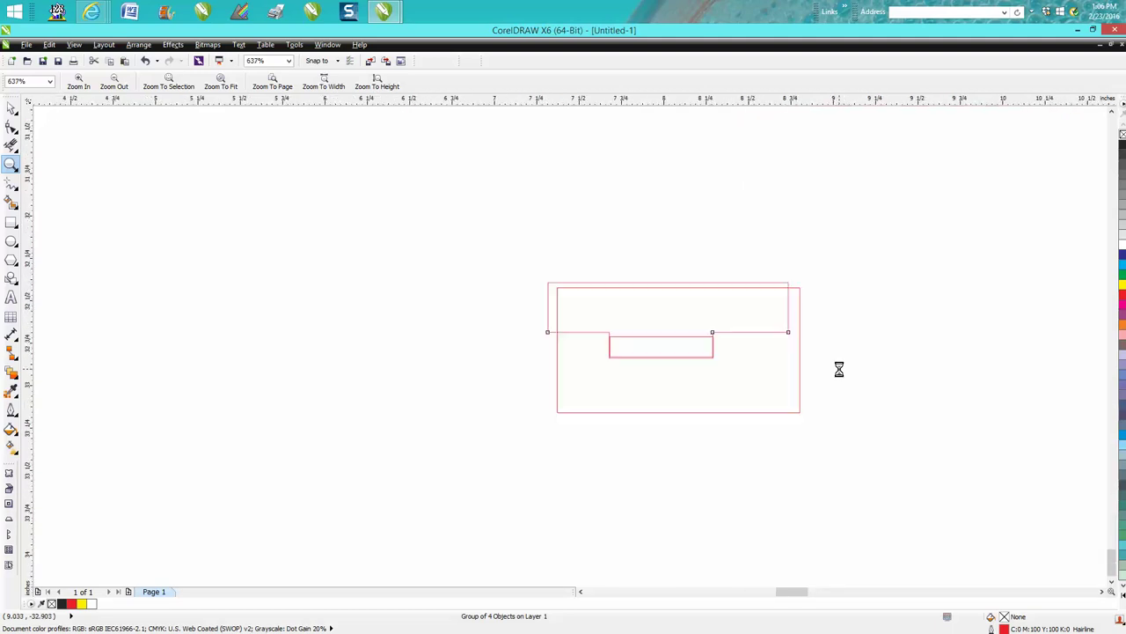
{"action": "scroll", "coordinate": [840, 369], "scroll_direction": "down", "scroll_amount": 2}
Move the tab back above the rectangle and bring the test pieces onto the page.
{"action": "left_click", "coordinate": [12, 109]}
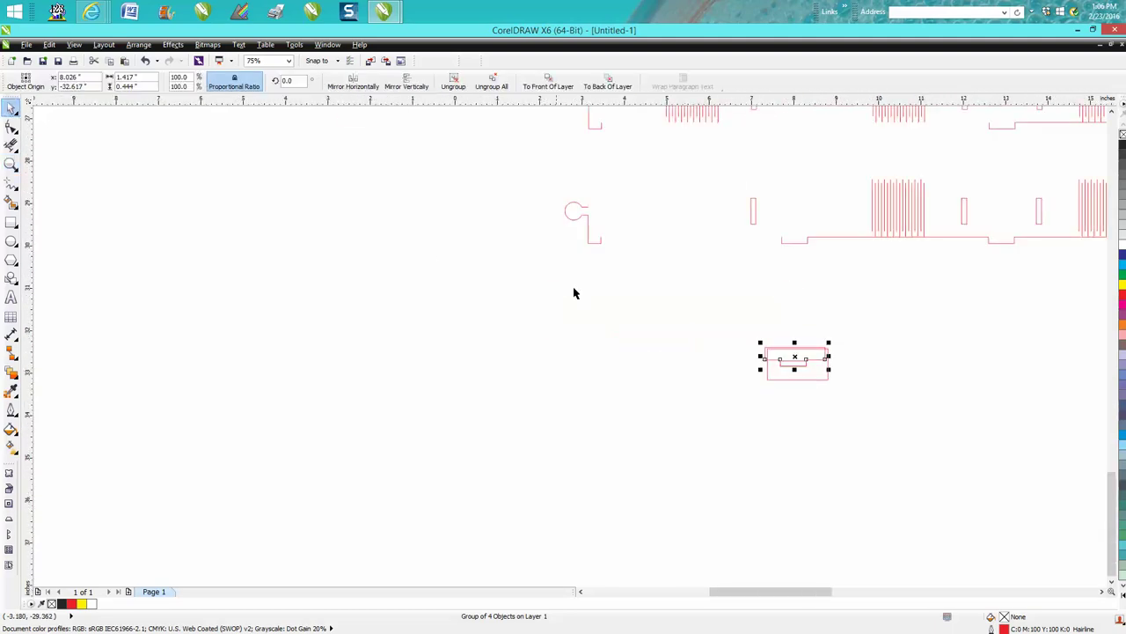
{"action": "mouse_move", "coordinate": [796, 357]}
{"action": "left_mouse_down"}
{"action": "mouse_move", "coordinate": [779, 326]}
{"action": "mouse_move", "coordinate": [880, 413]}
{"action": "left_mouse_up"}
{"action": "scroll", "coordinate": [880, 413], "scroll_direction": "down", "scroll_amount": 2}
{"action": "scroll", "coordinate": [866, 401], "scroll_direction": "down", "scroll_amount": 2}
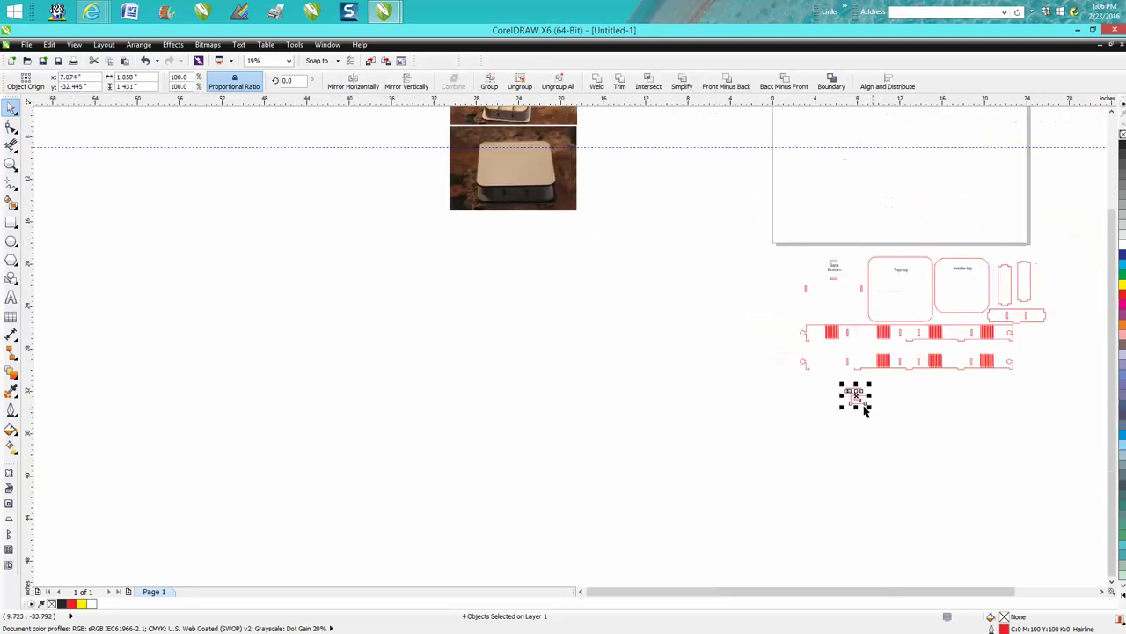
{"action": "scroll", "coordinate": [912, 412], "scroll_direction": "up", "scroll_amount": 3}
{"action": "scroll", "coordinate": [913, 412], "scroll_direction": "up", "scroll_amount": 2}
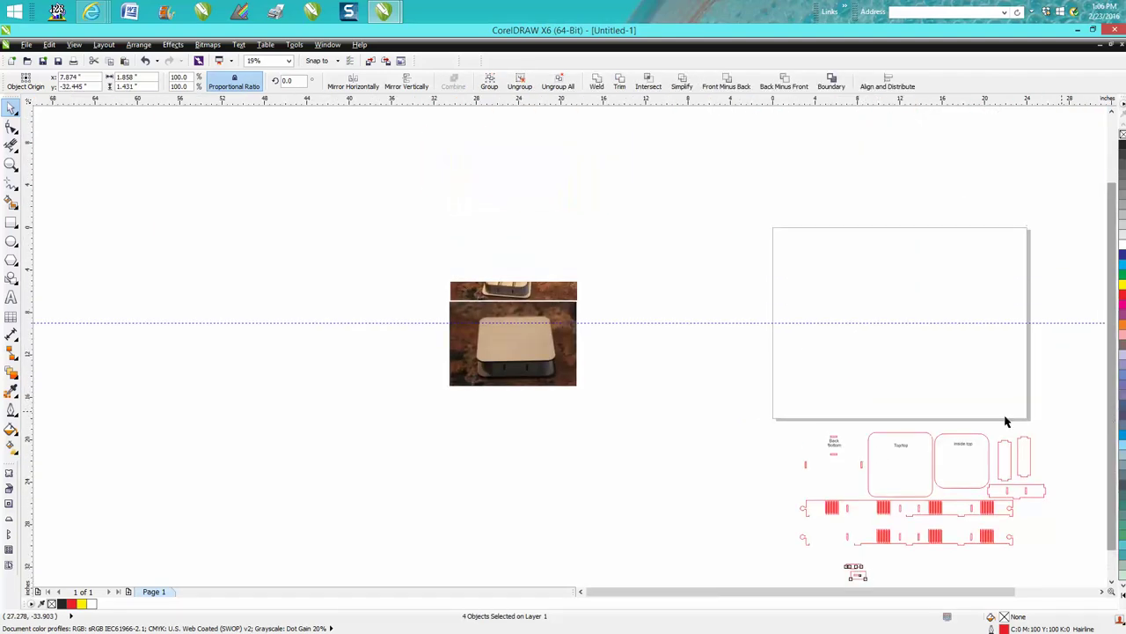
{"action": "mouse_move", "coordinate": [858, 567]}
{"action": "left_mouse_down"}
{"action": "mouse_move", "coordinate": [813, 245]}
{"action": "mouse_move", "coordinate": [834, 269]}
{"action": "left_mouse_up"}
{"action": "key", "text": "z"}
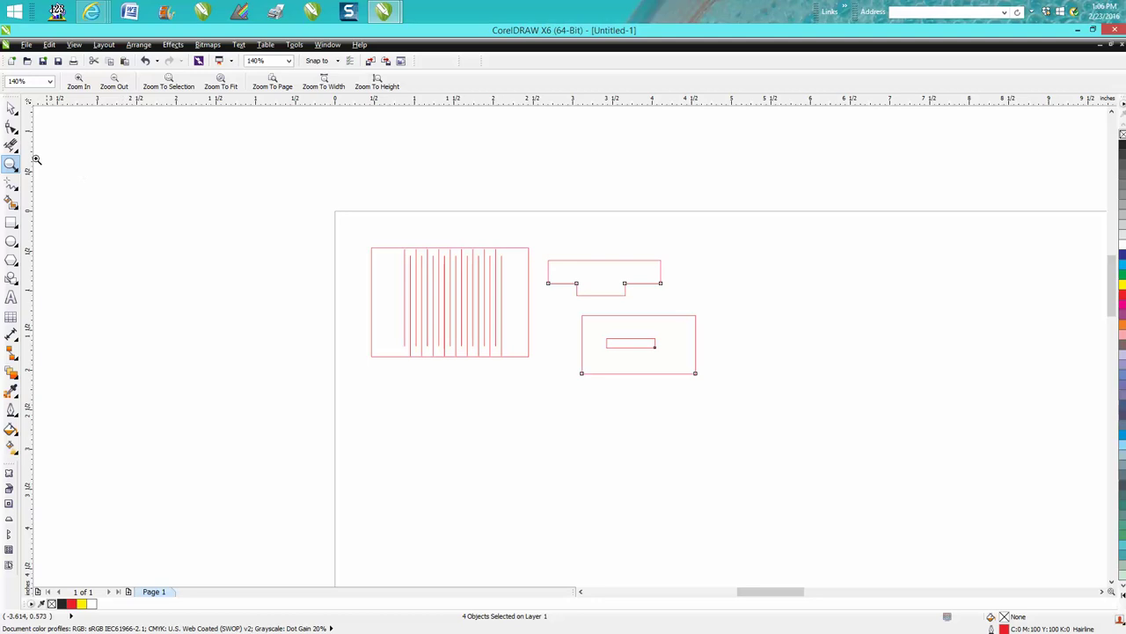
Nudge the tab, slot and hinge pieces up and left, then deselect everything.
{"action": "left_click", "coordinate": [11, 108]}
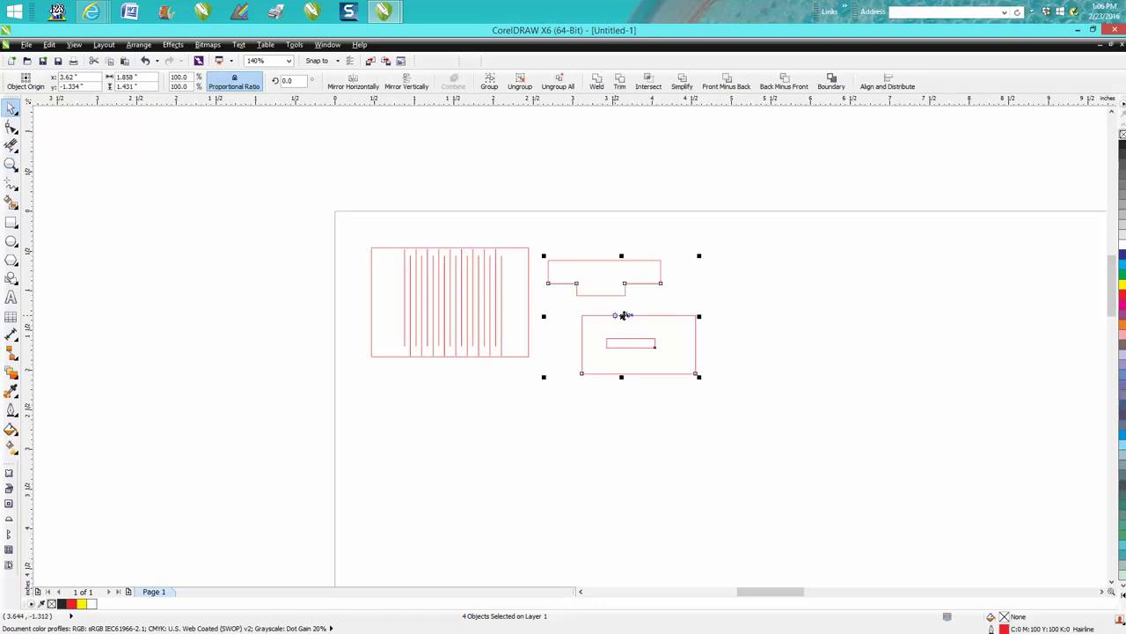
{"action": "left_click_drag", "start_coordinate": [619, 308], "coordinate": [615, 280]}
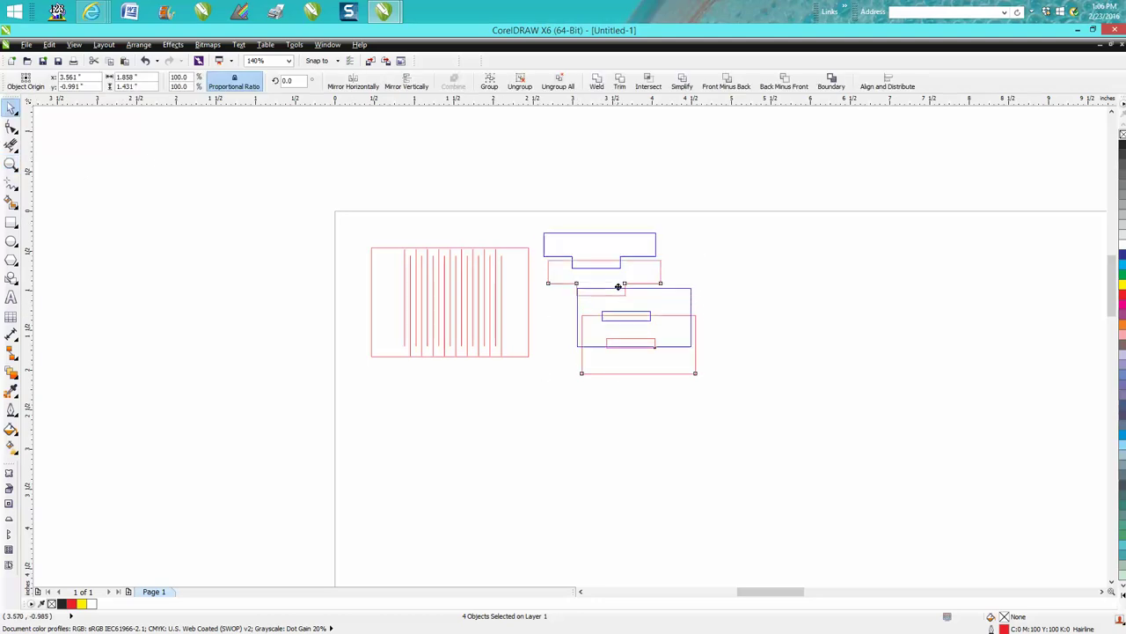
{"action": "left_click", "coordinate": [468, 254]}
{"action": "left_click_drag", "start_coordinate": [468, 255], "coordinate": [463, 236]}
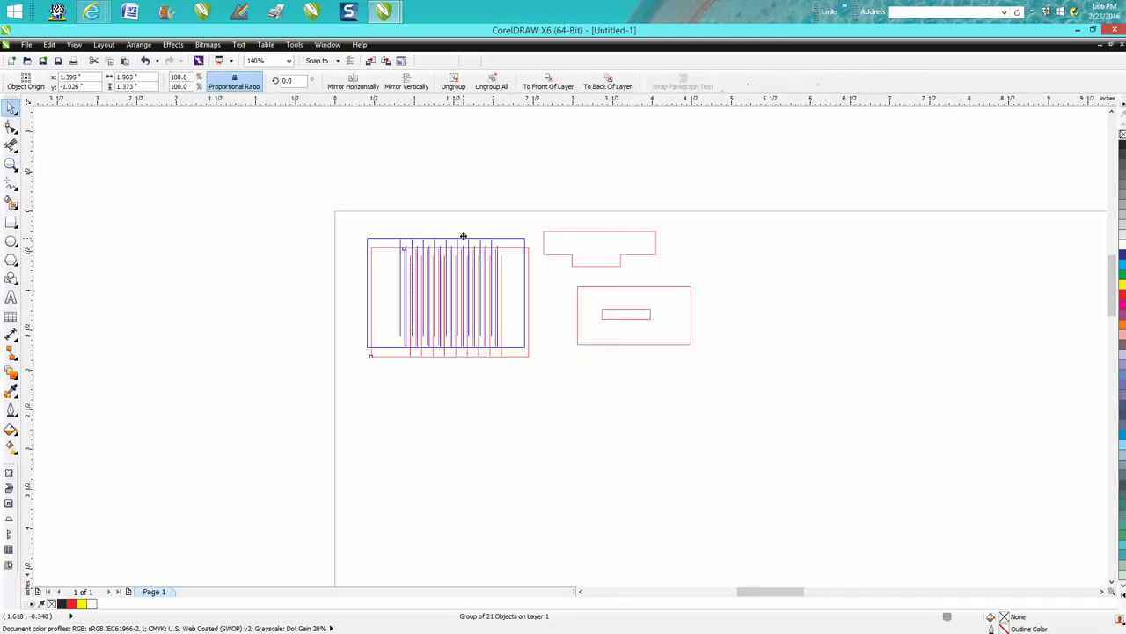
{"action": "left_click", "coordinate": [354, 303]}
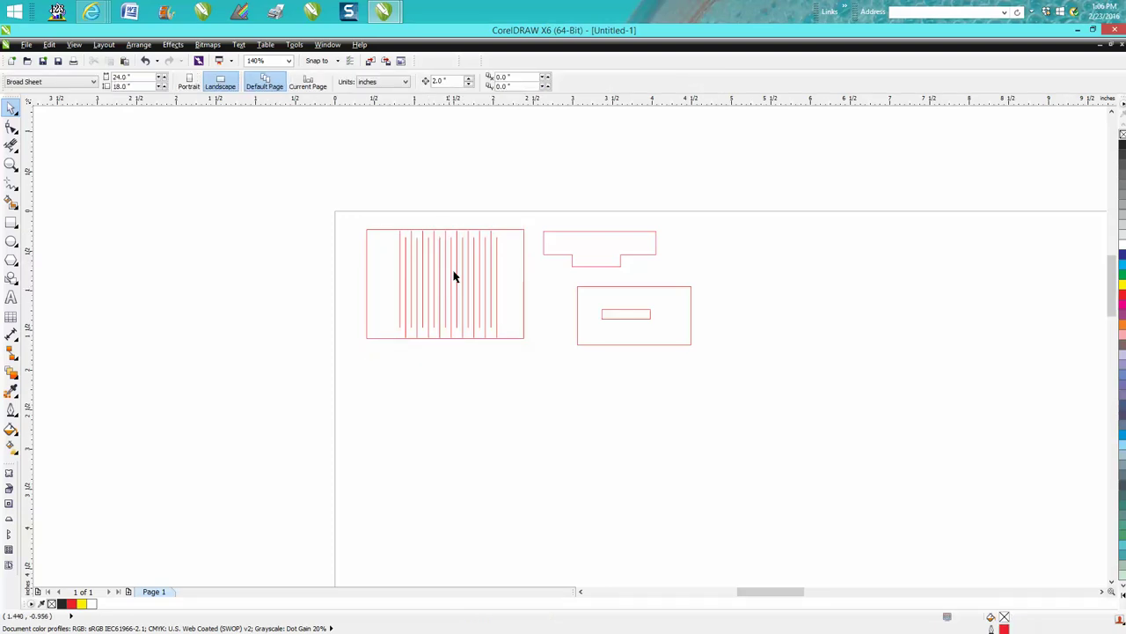
Shift the slotted rectangle's three objects left and slightly up, under the tab piece.
{"action": "left_click", "coordinate": [595, 288]}
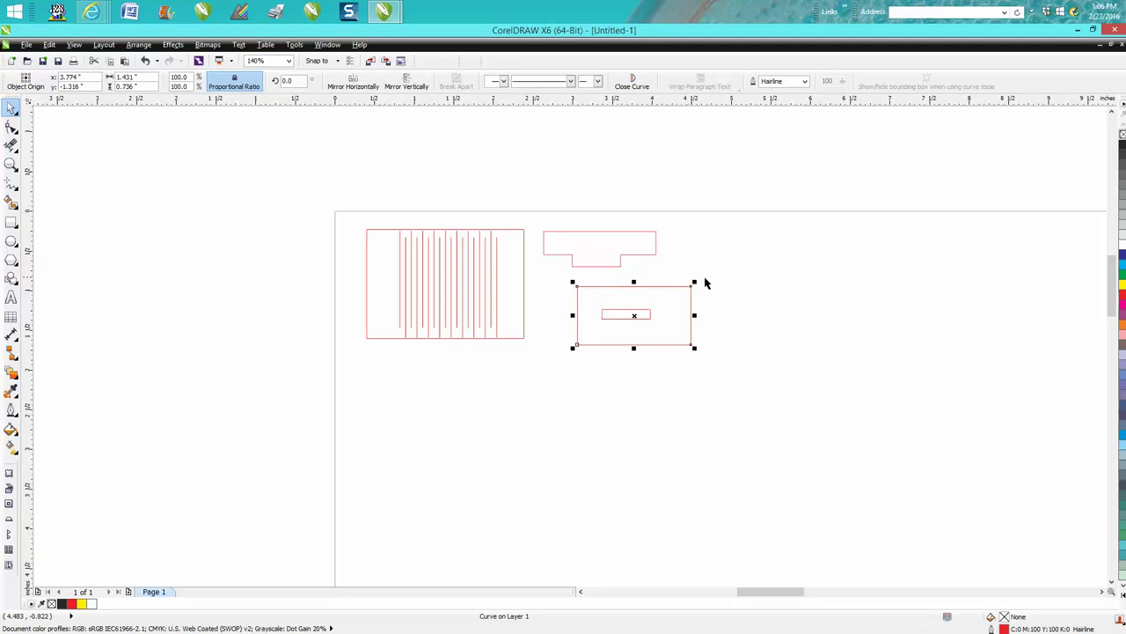
{"action": "left_click_drag", "start_coordinate": [705, 278], "coordinate": [560, 364]}
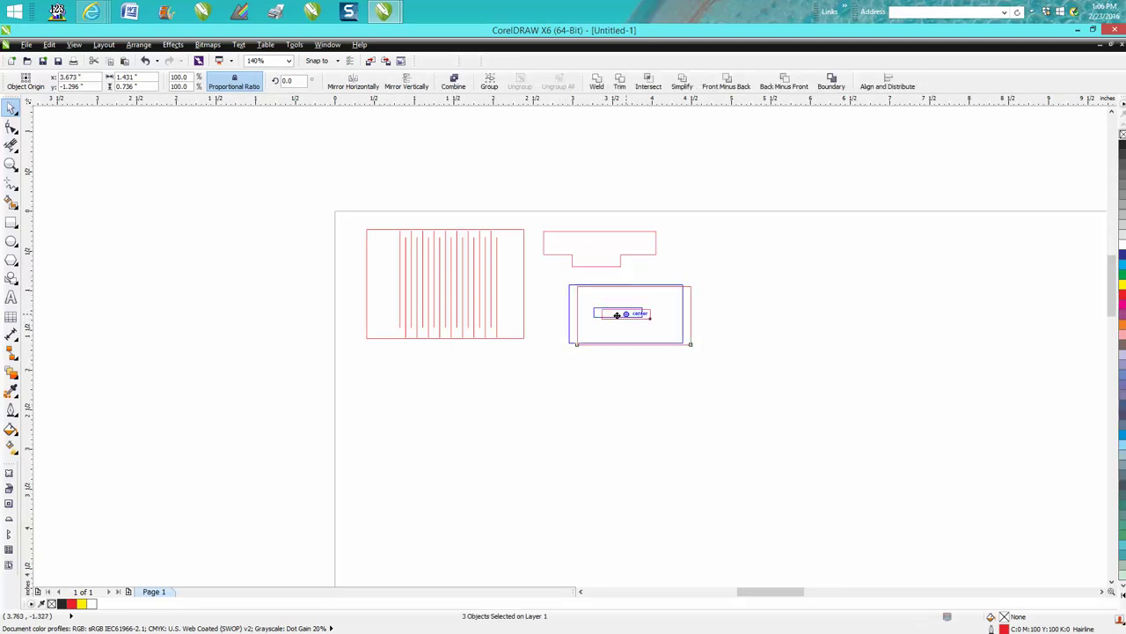
{"action": "left_click_drag", "start_coordinate": [628, 319], "coordinate": [601, 313]}
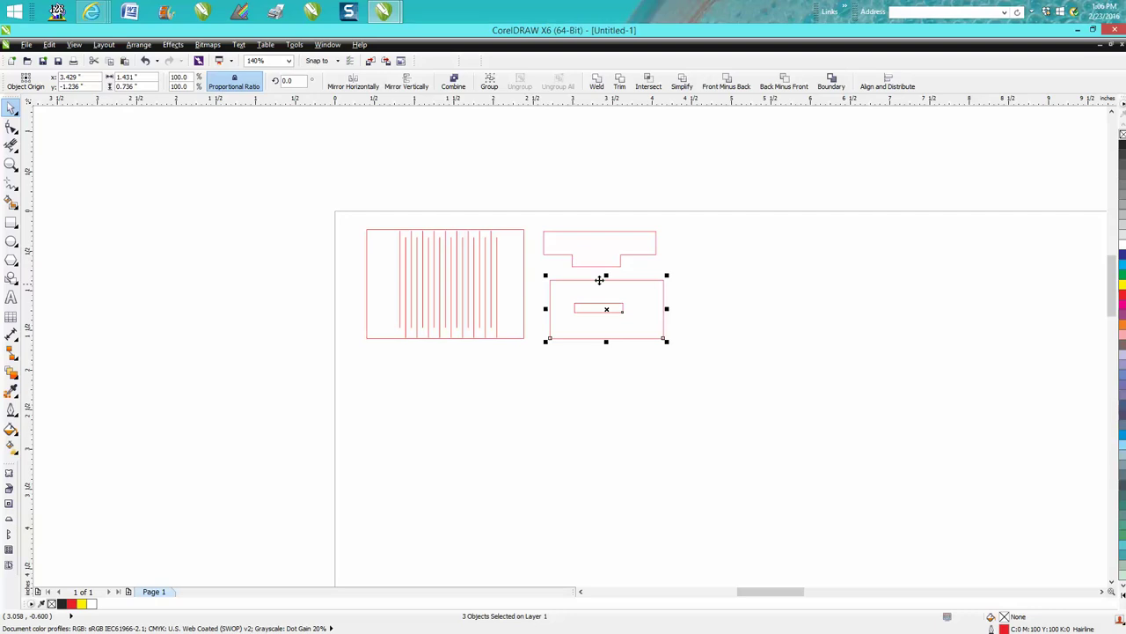